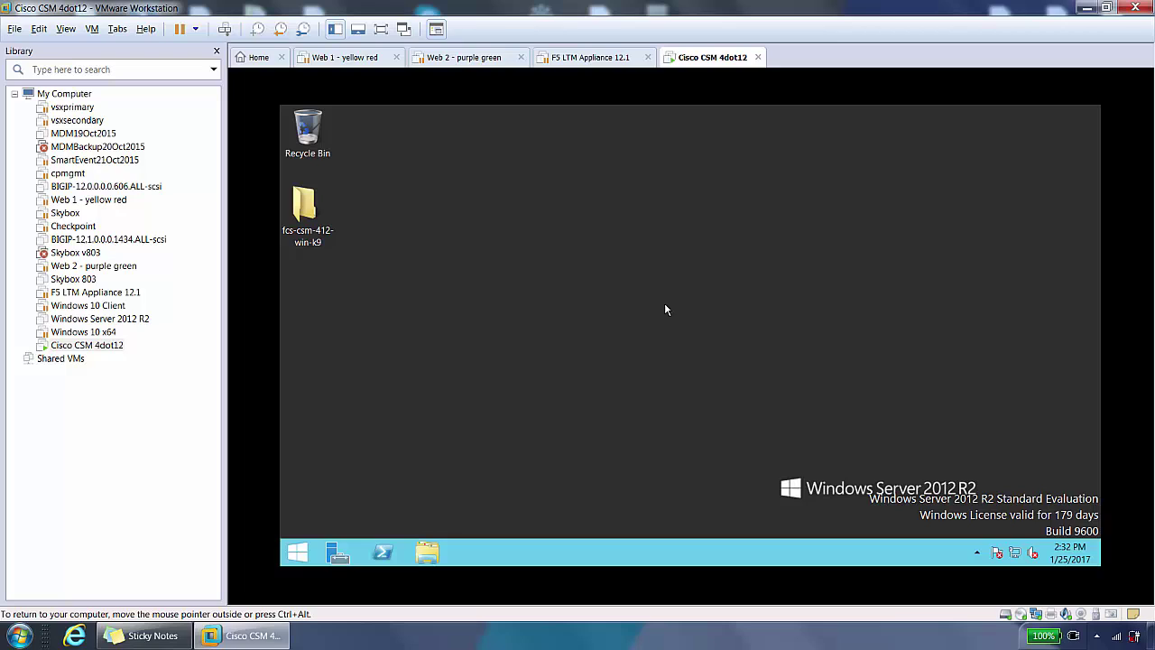
Step: Open the installer folder on the guest desktop, then close its window again
double_click(307, 212)
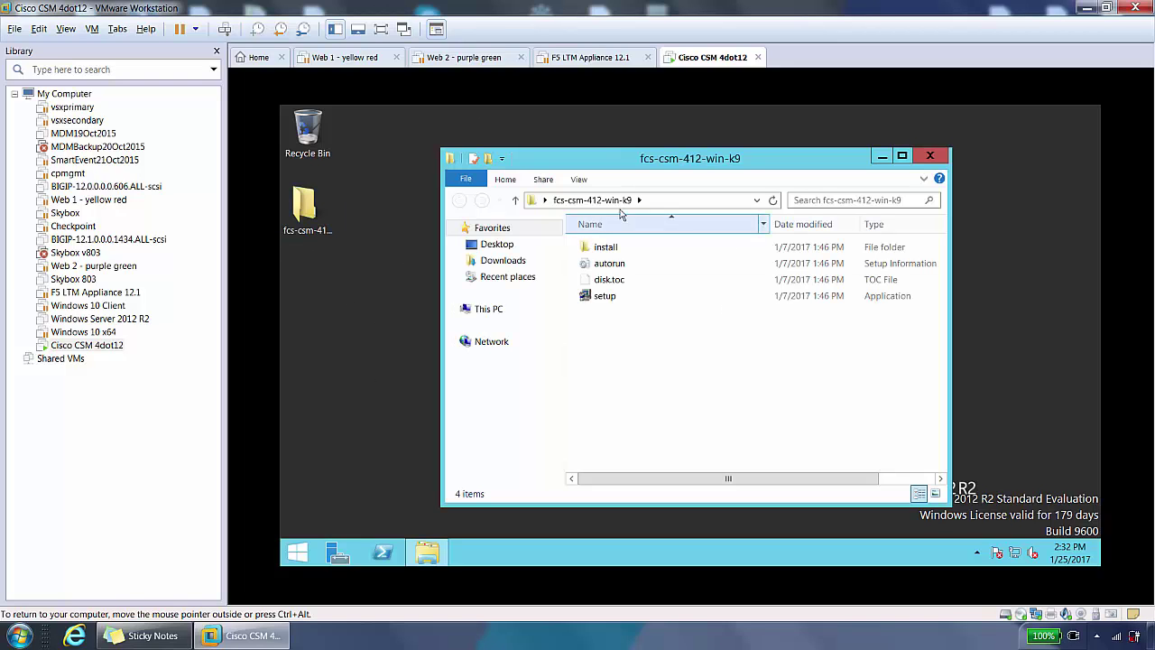
left_click(344, 386)
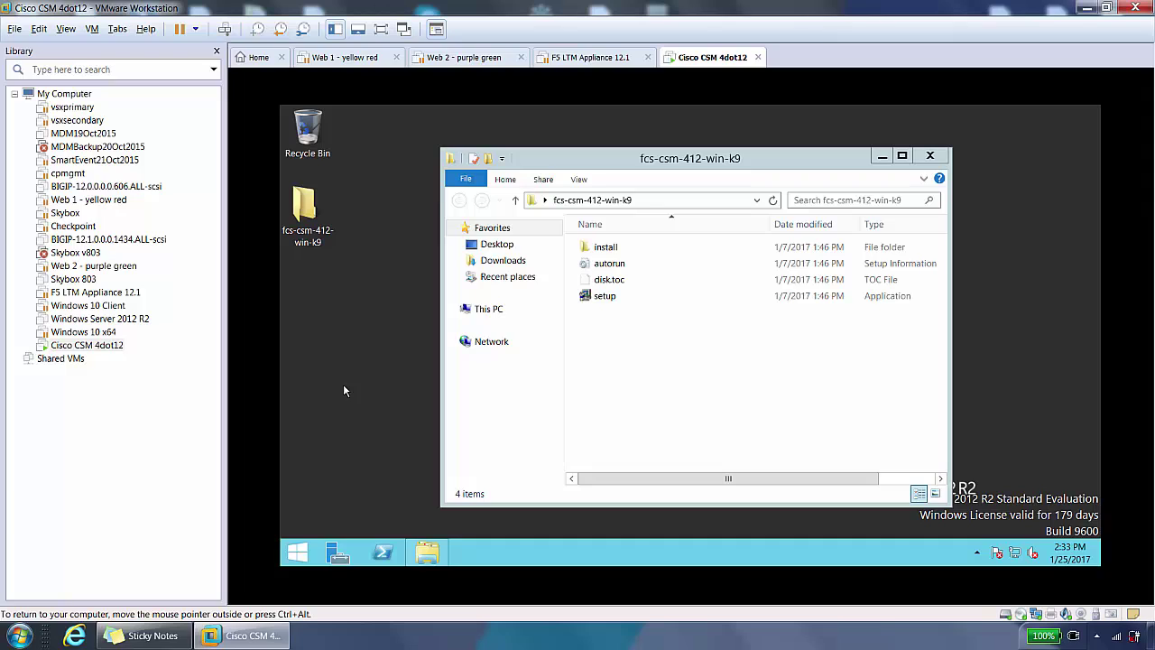
left_click(880, 167)
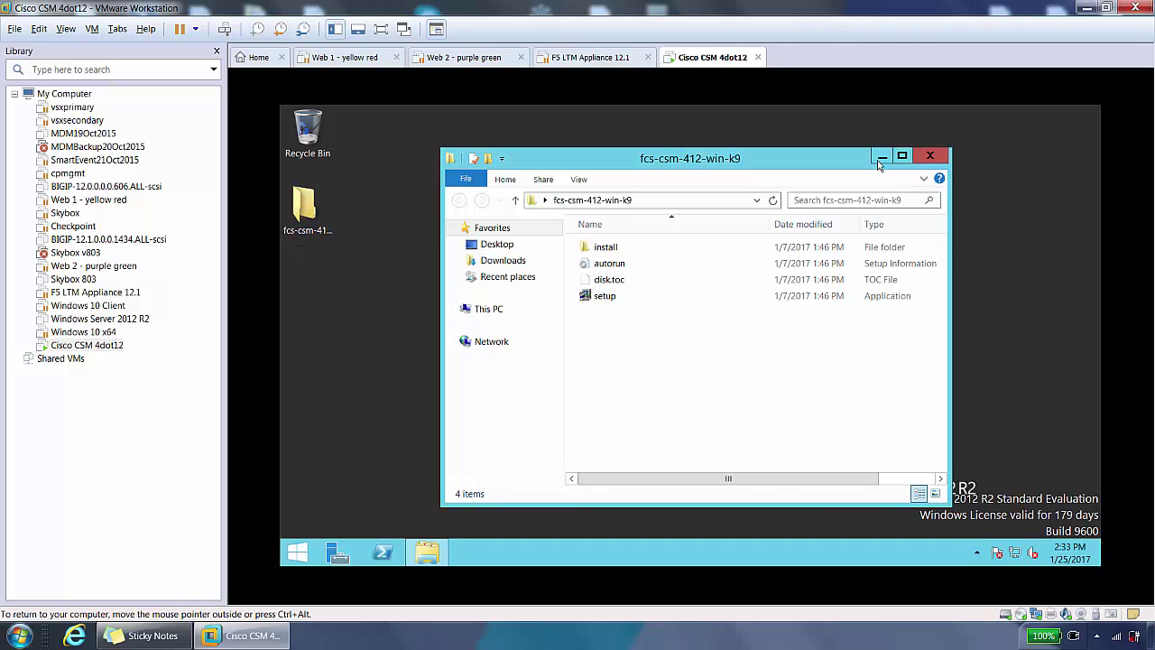
key("alt+F4")
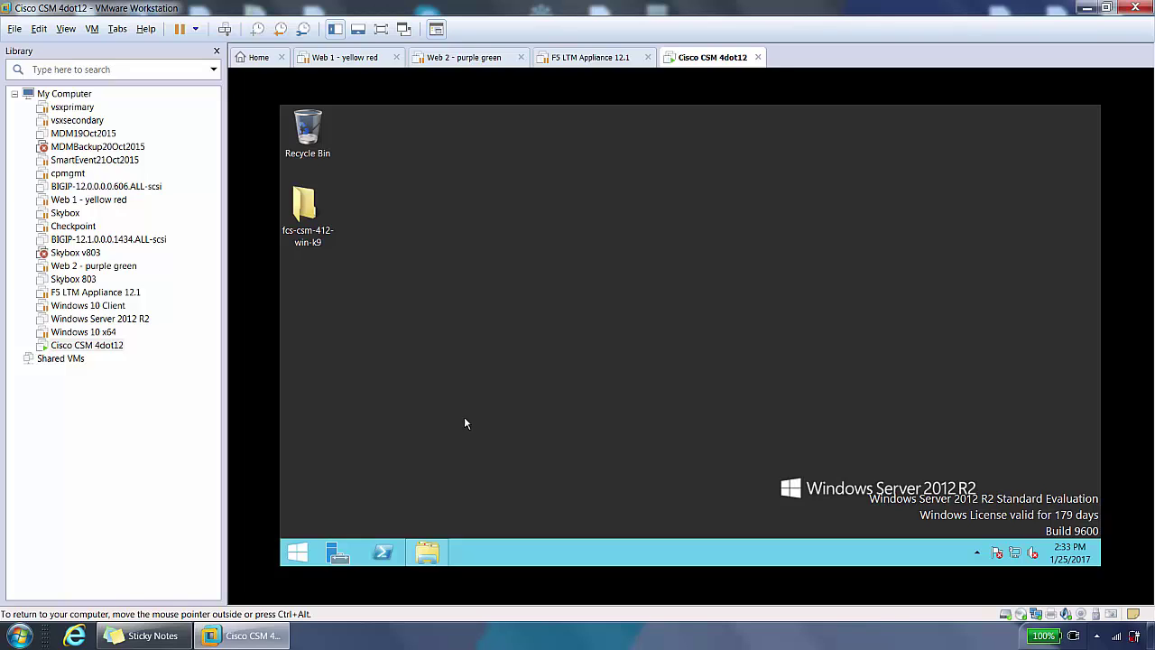
Step: Run ncpa.cpl and open the Ethernet0 adapter's Properties from its status window
right_click(297, 552)
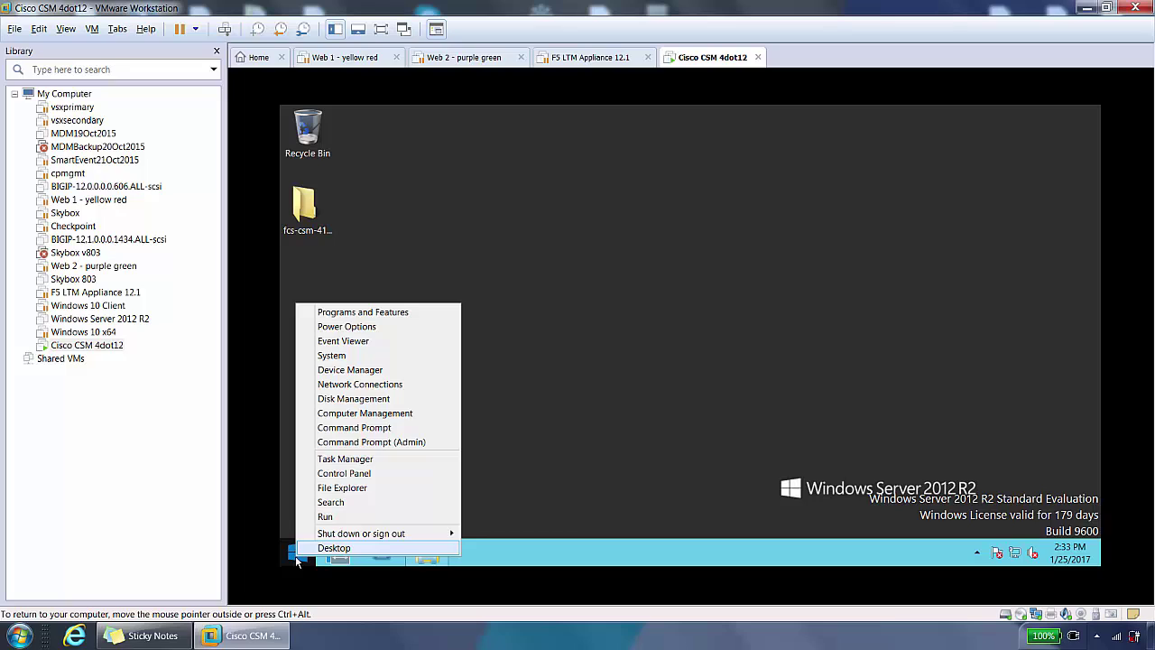
left_click(326, 516)
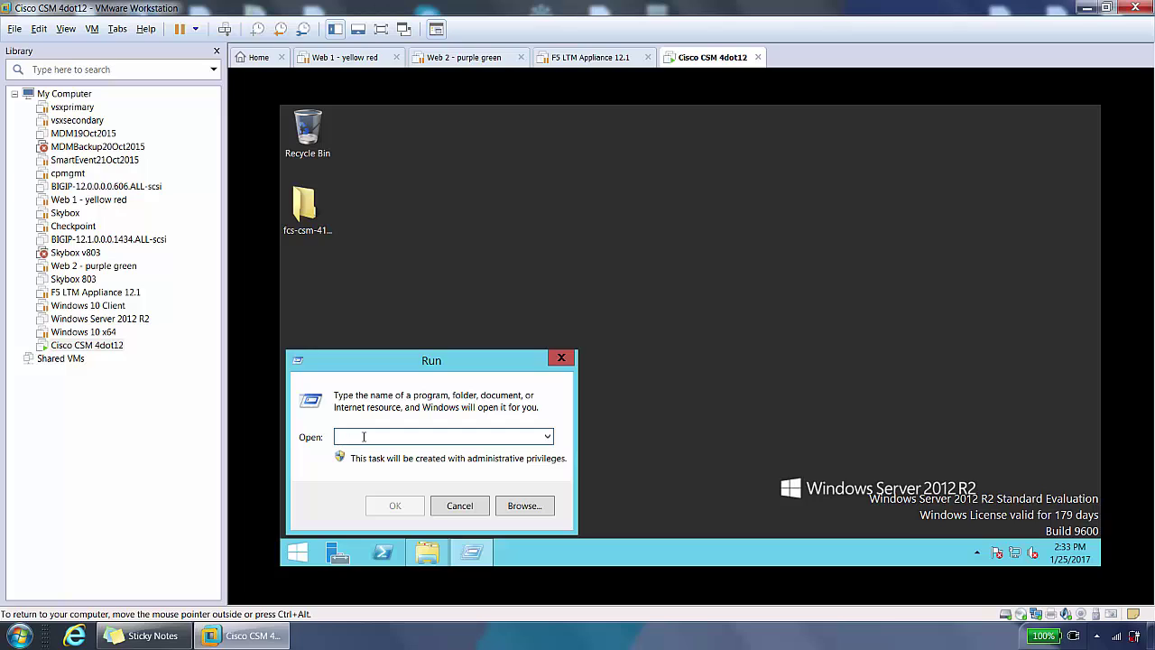
type("ncpa")
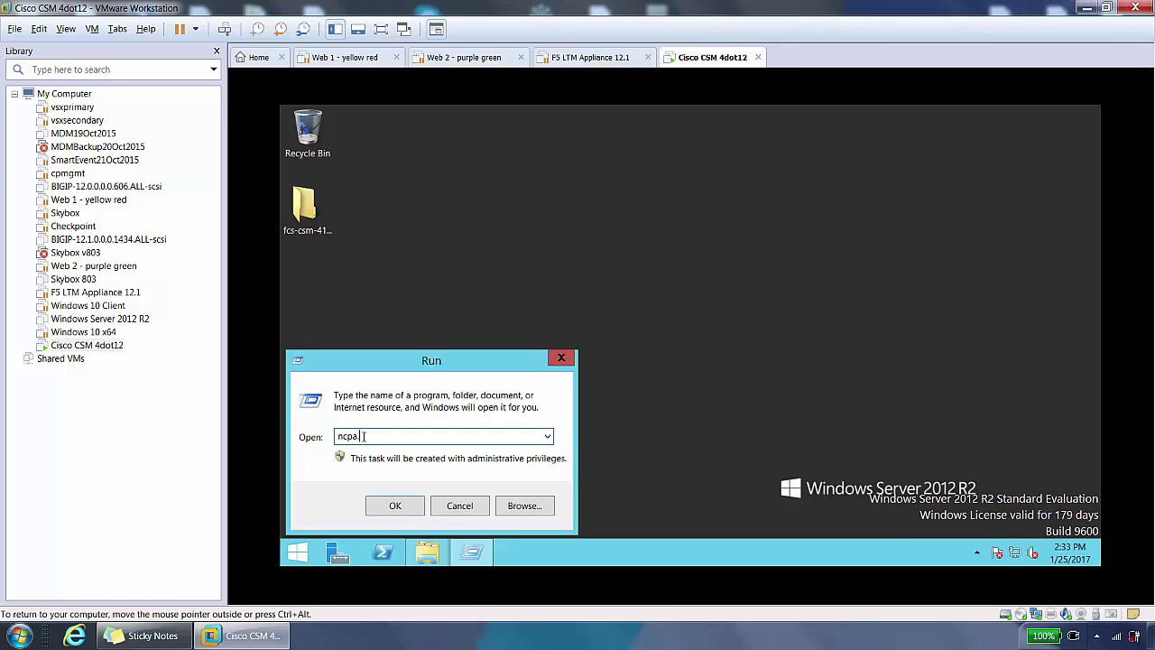
type(".cpl")
key("Return")
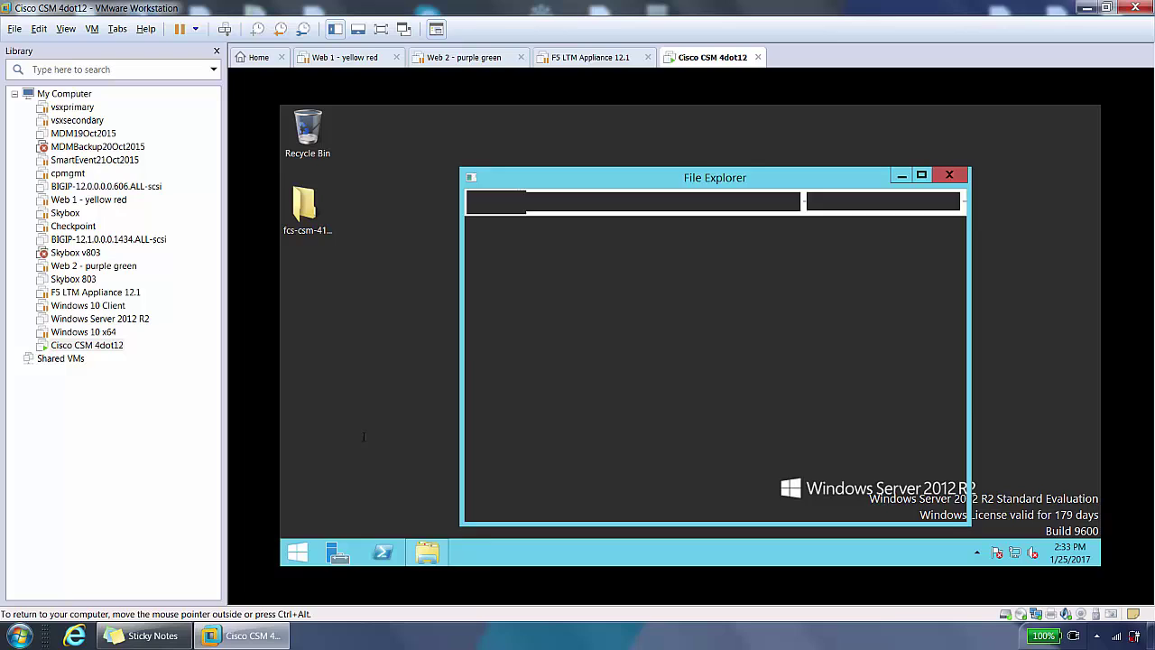
double_click(544, 271)
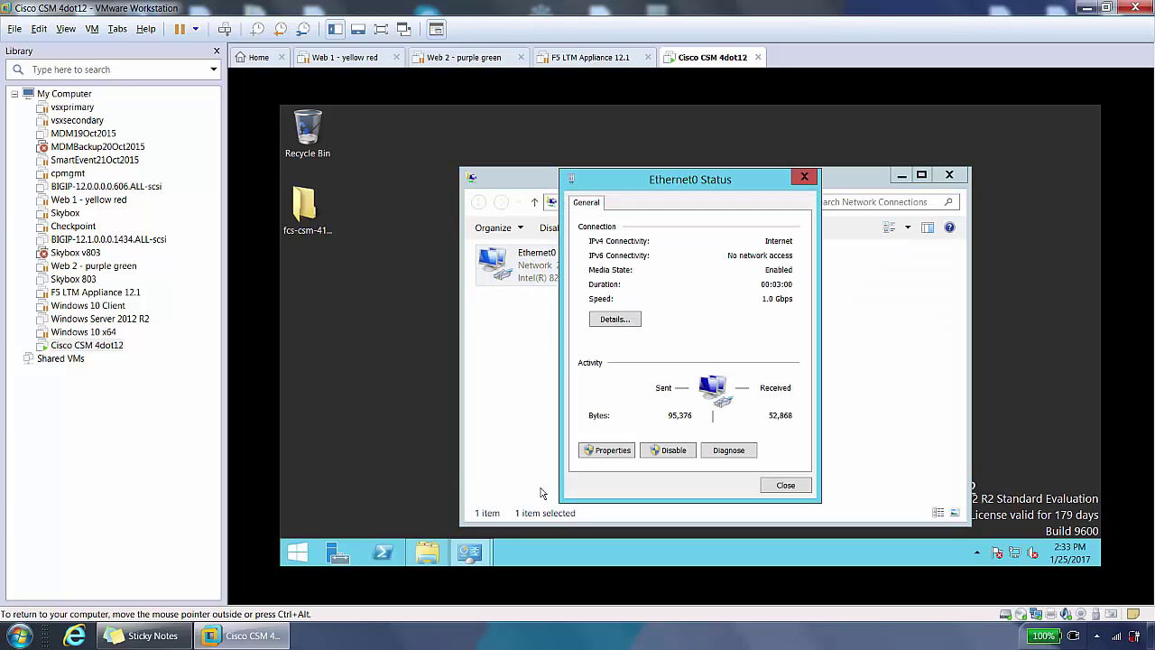
left_click(607, 449)
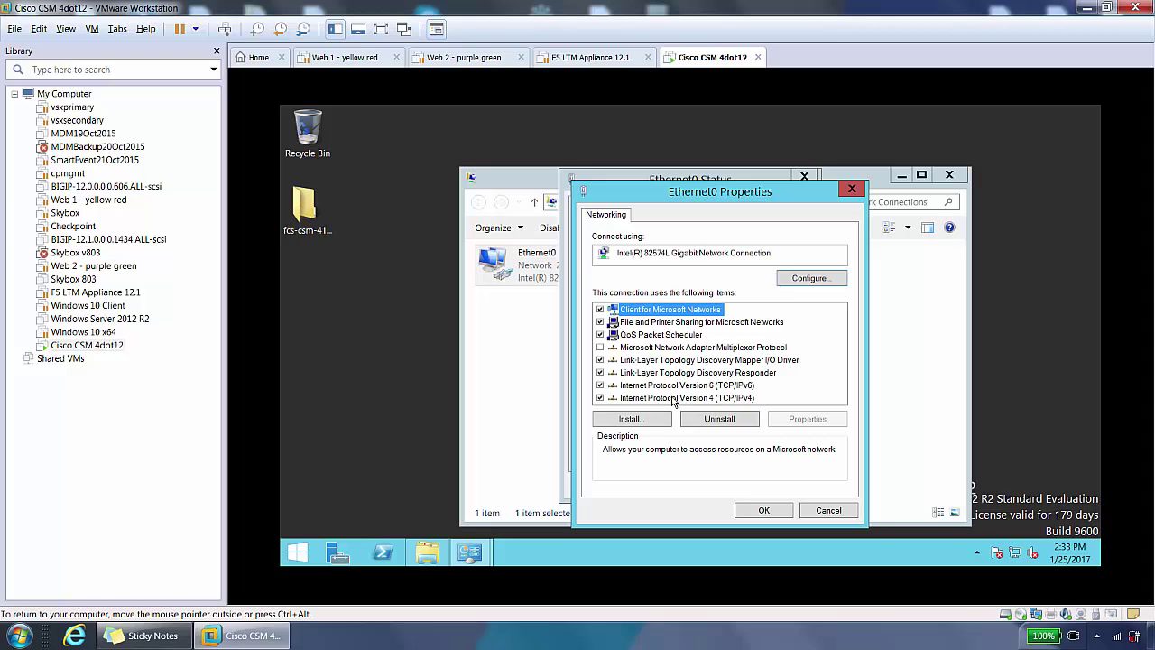
Step: Give Ethernet0 static IPv4 192.168.10.70/255.255.255.0, gateway 192.168.10.1, DNS 4.2.2.2, and save
left_click(673, 398)
double_click(672, 398)
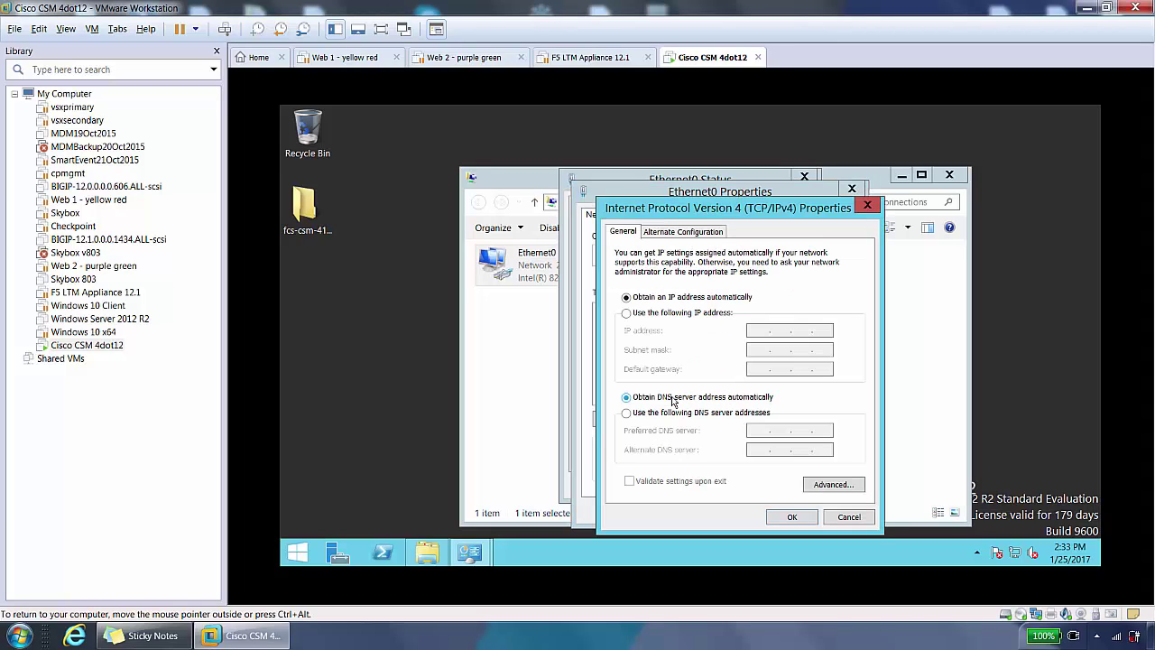
left_click(627, 312)
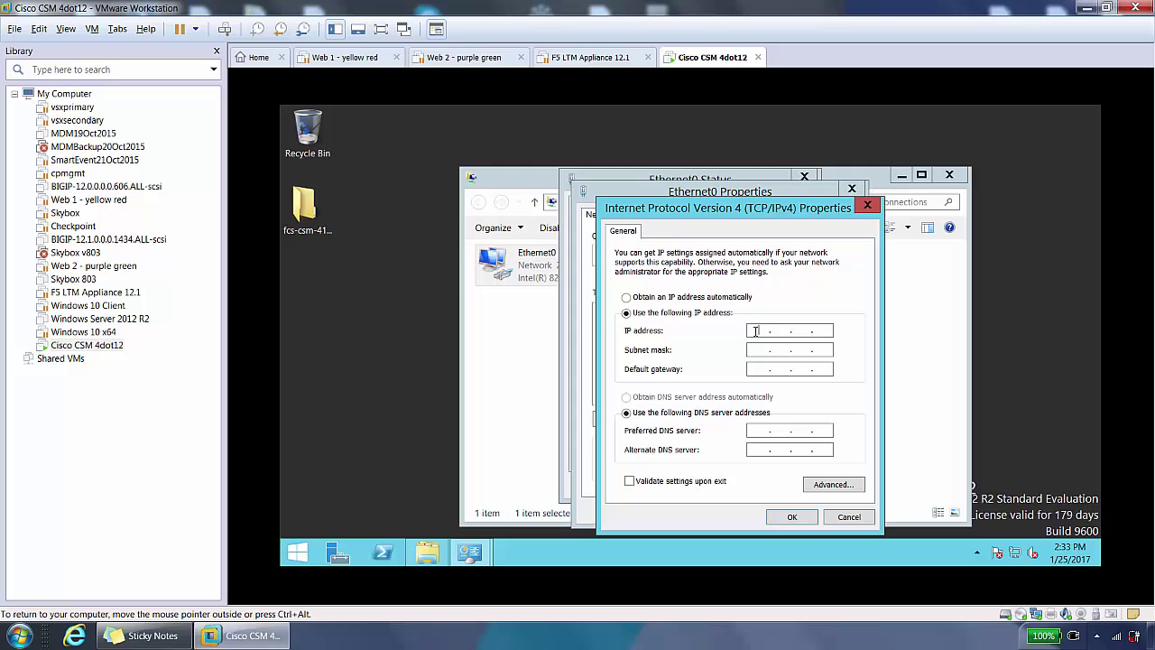
left_click(757, 330)
type("192 . 168 . 10 . 70")
key("Tab")
key("Tab")
type("192 . 168 . 10 . 1")
key("Tab")
key("Tab")
type("4 . 2 . 2 . 2")
left_click(792, 516)
left_click(770, 513)
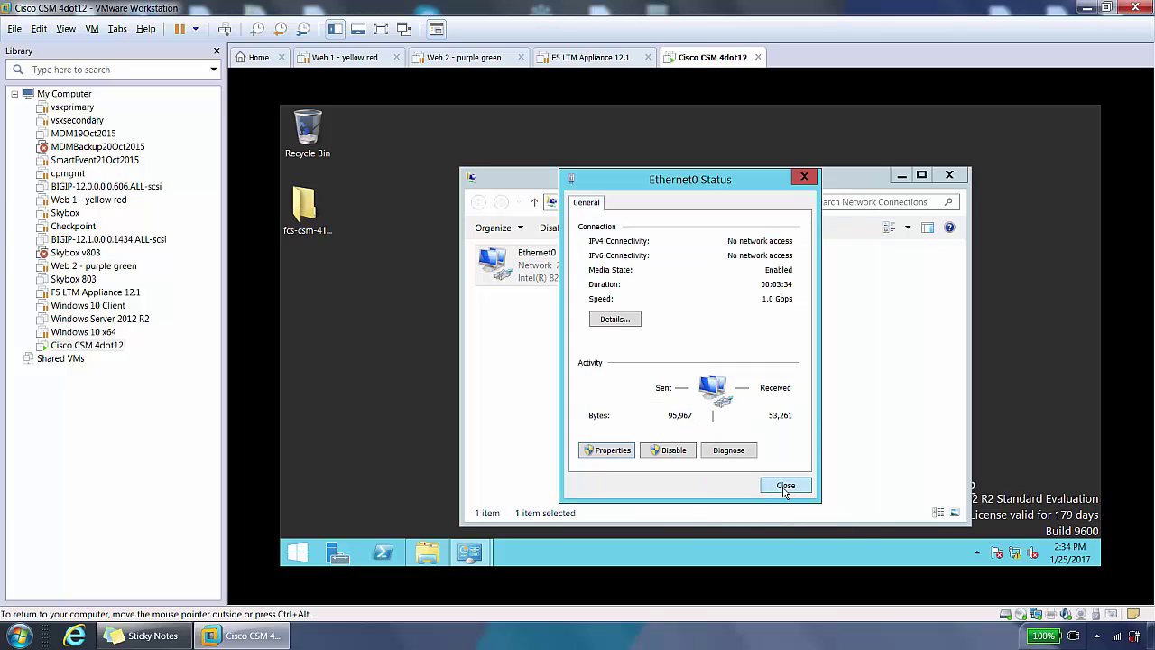
left_click(785, 487)
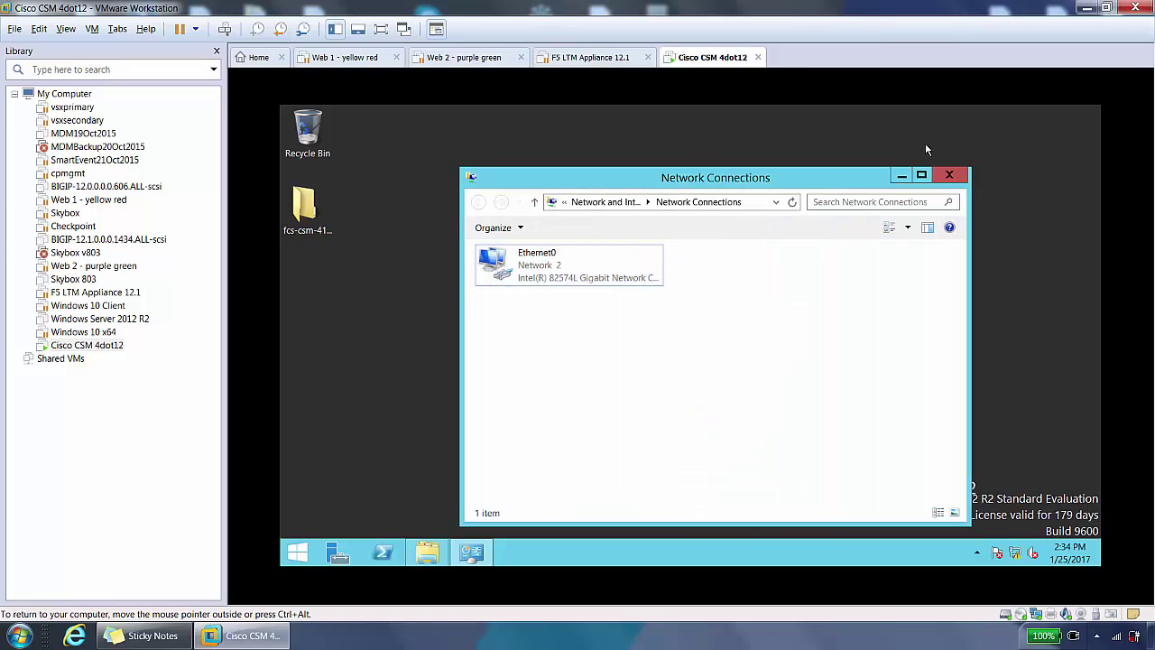
Step: Close Network Connections and open the Local Server page in Server Manager
left_click(959, 178)
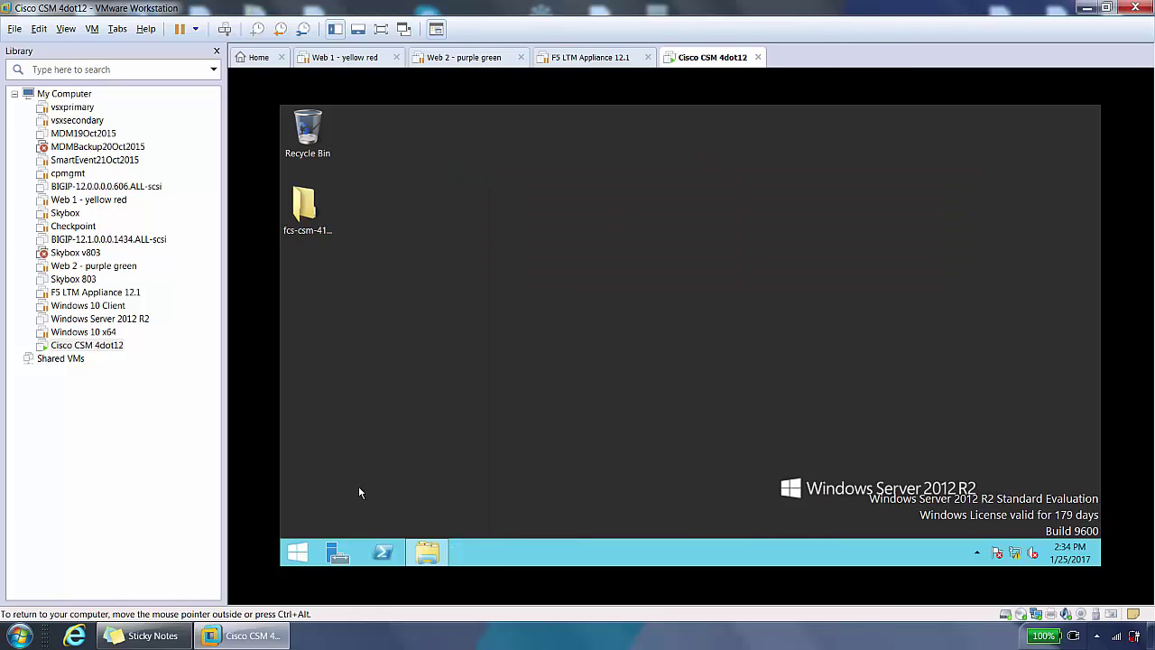
left_click(294, 553)
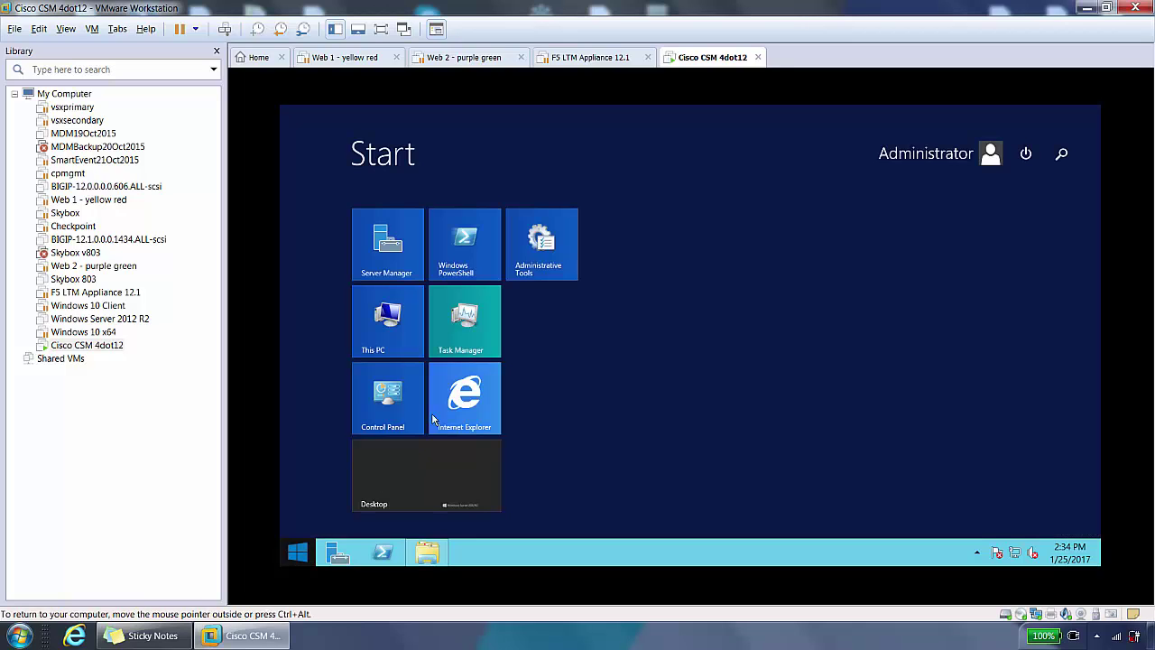
left_click(388, 255)
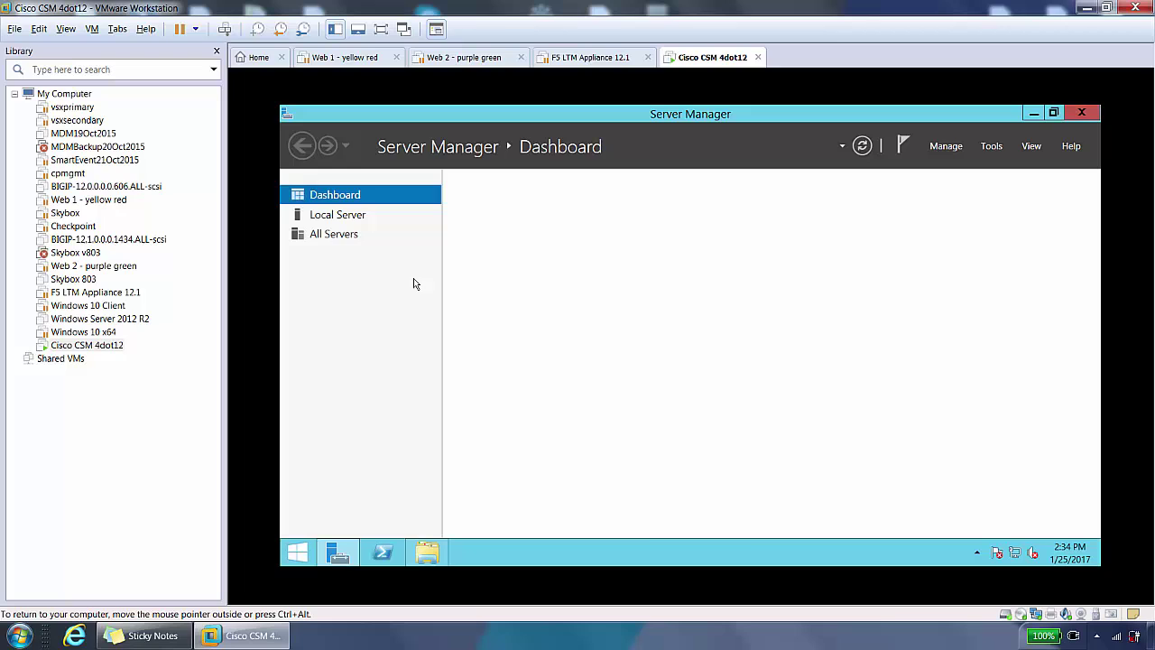
left_click(327, 221)
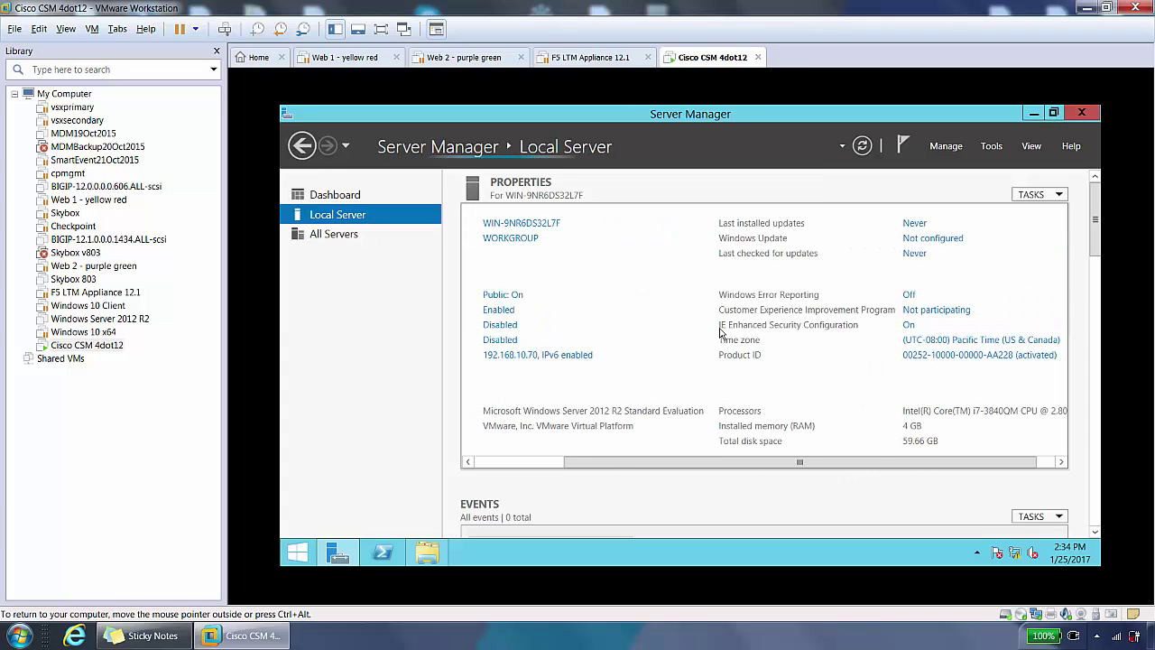
Step: Set IE Enhanced Security Configuration to Off for Administrators and Users, then close Server Manager
left_click(908, 325)
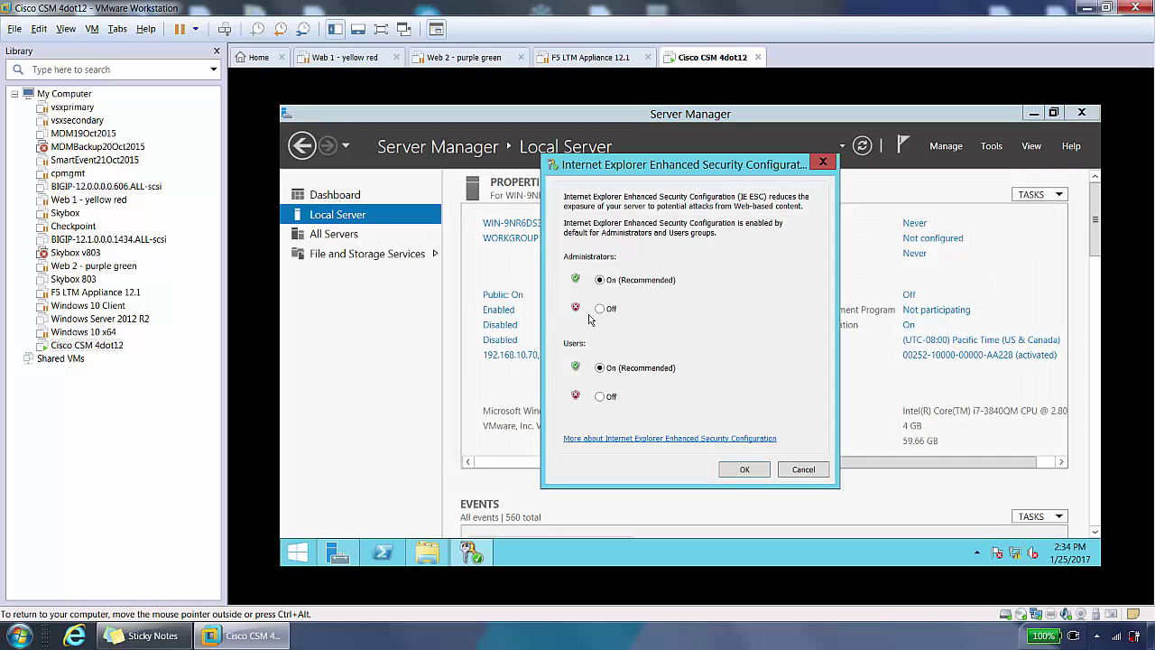
left_click(601, 309)
left_click(600, 397)
left_click(745, 470)
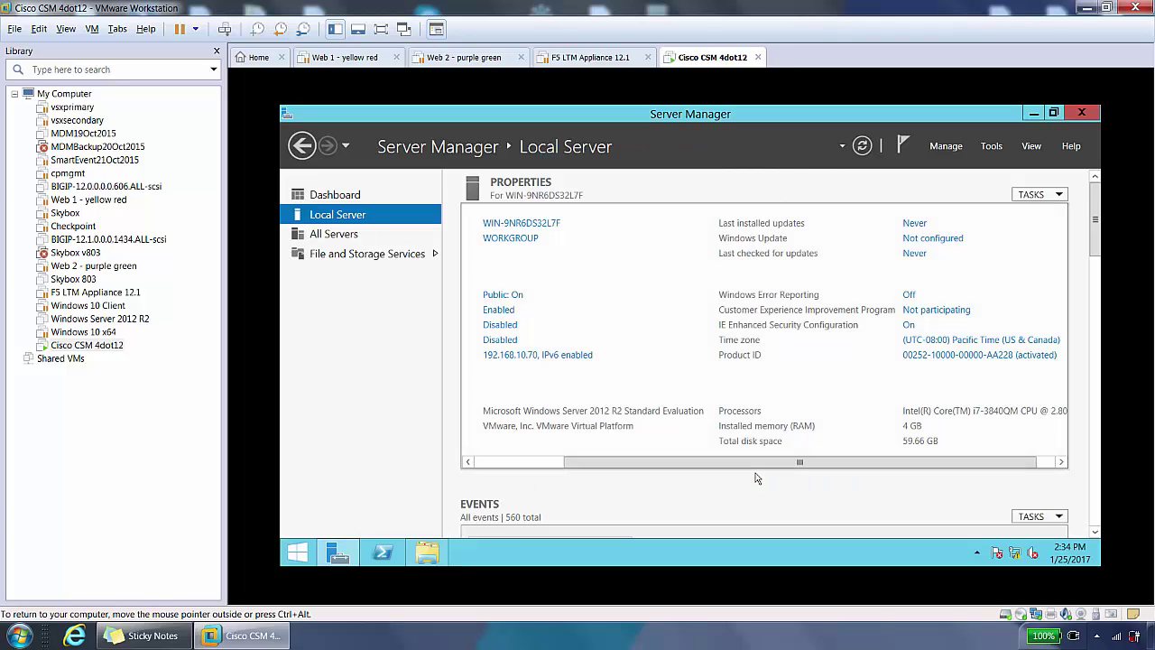
left_click(1089, 114)
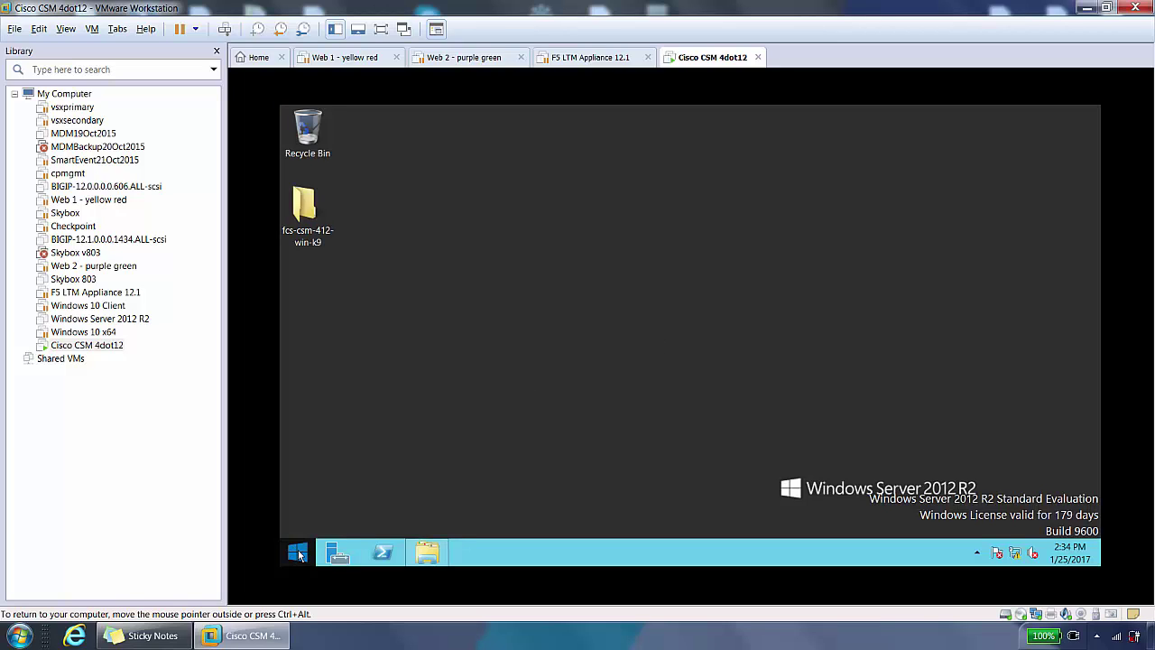
Step: Reach the Virtual Memory settings through Control Panel, System, and Performance Options
right_click(298, 553)
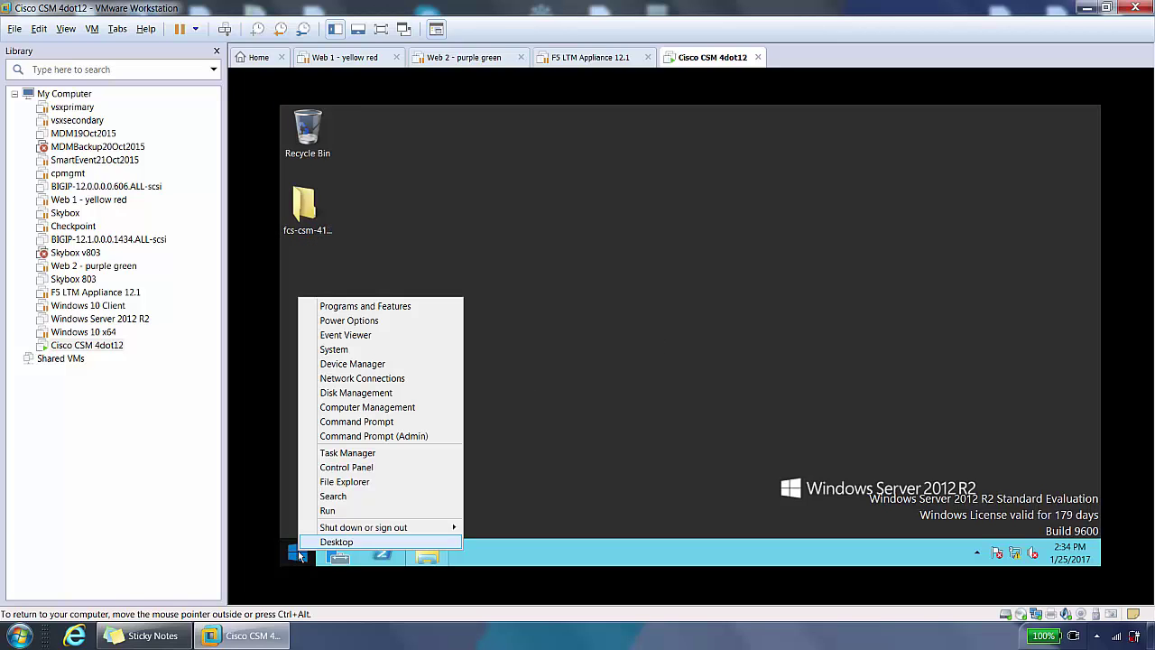
left_click(345, 467)
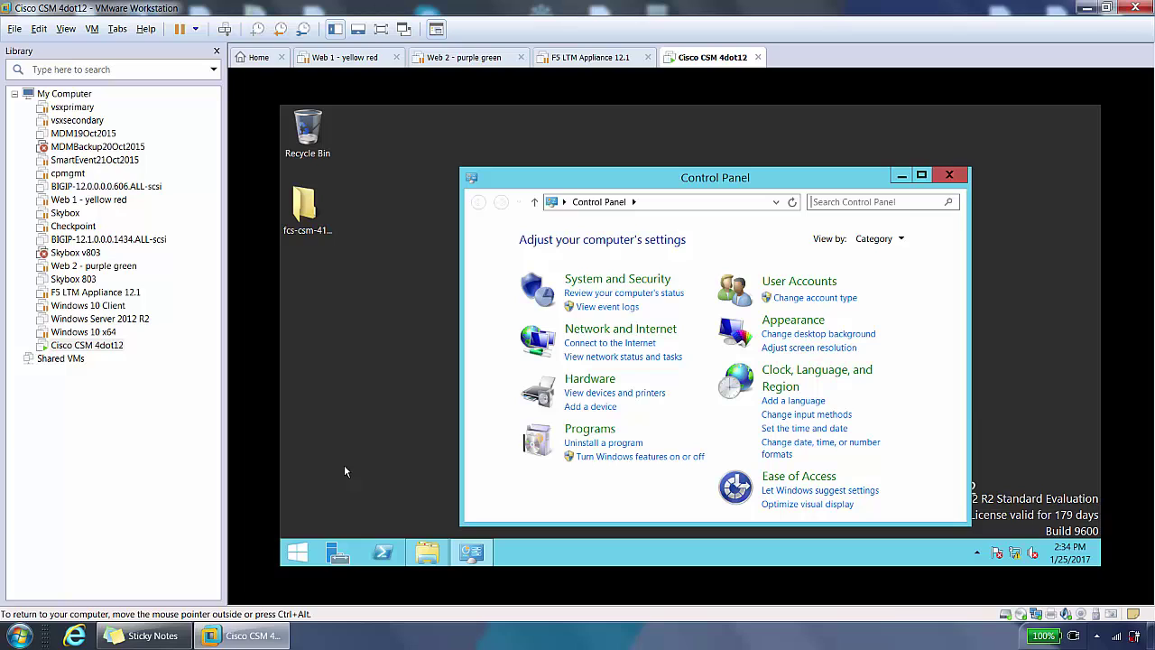
left_click(631, 280)
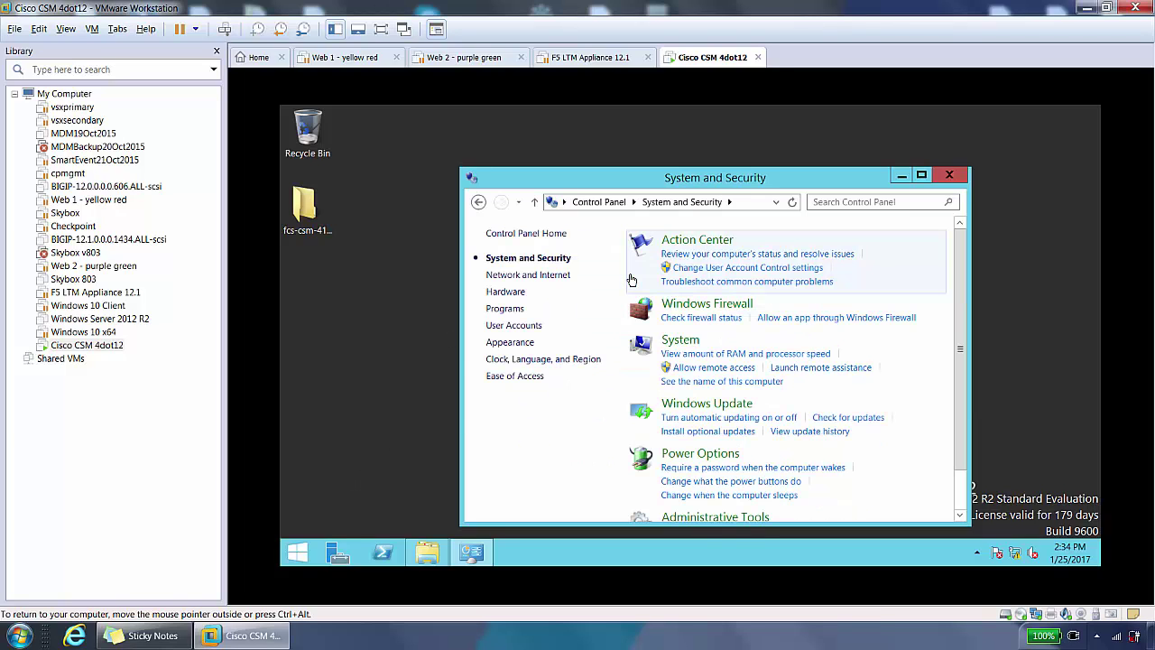
left_click(683, 342)
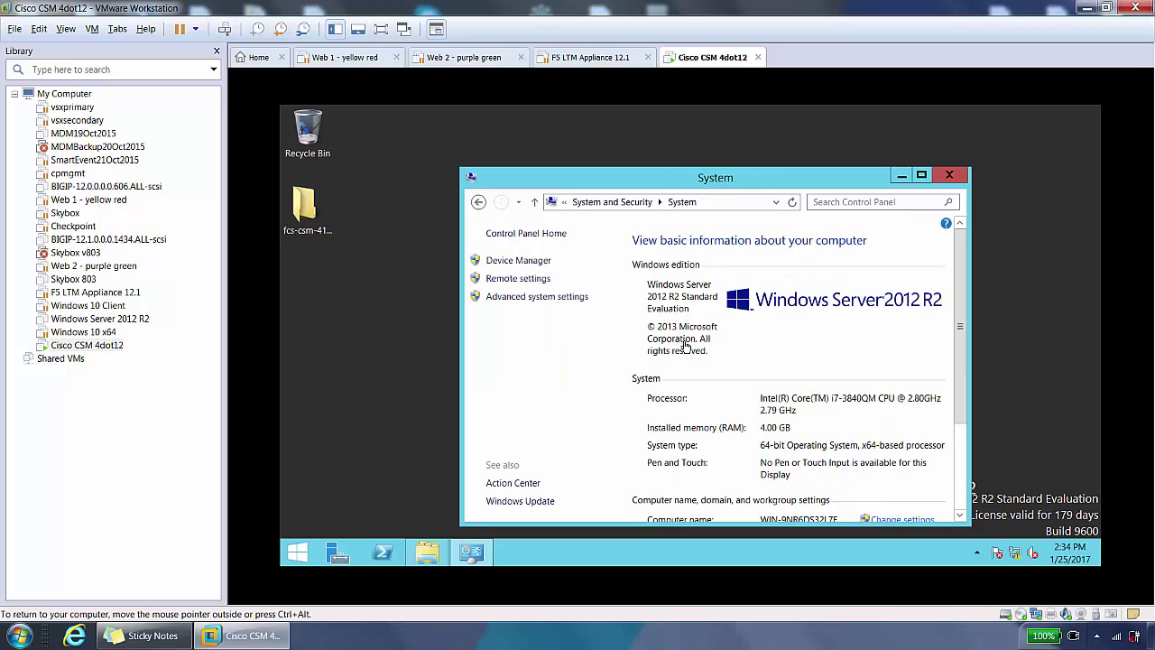
left_click(511, 298)
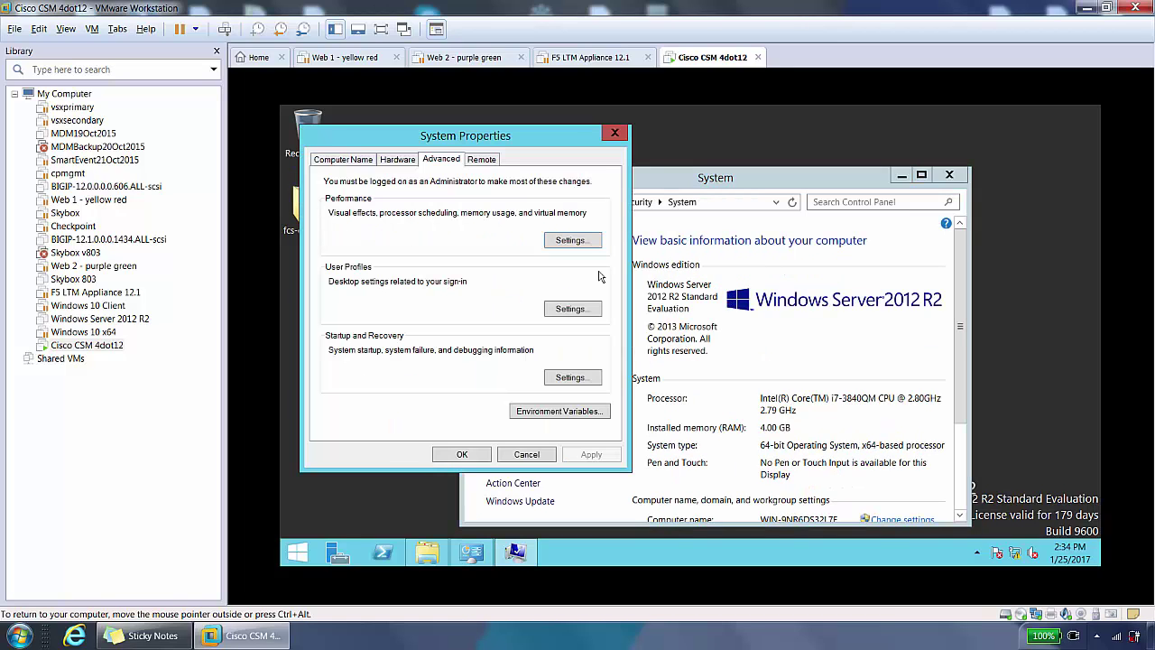
left_click(570, 240)
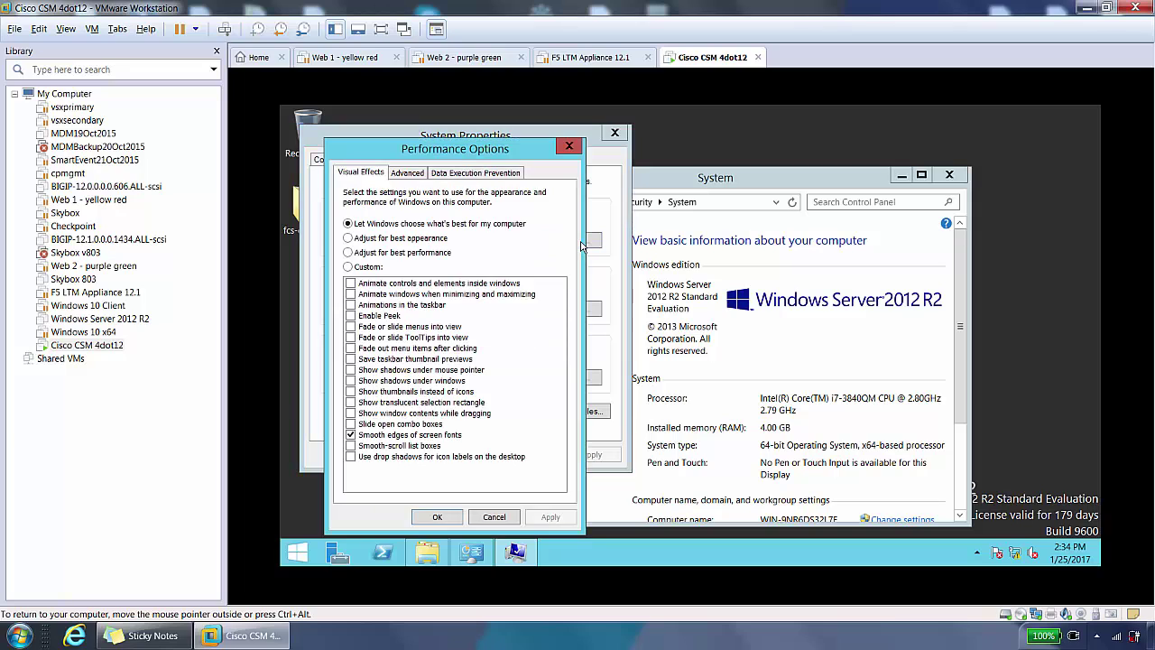
left_click(406, 174)
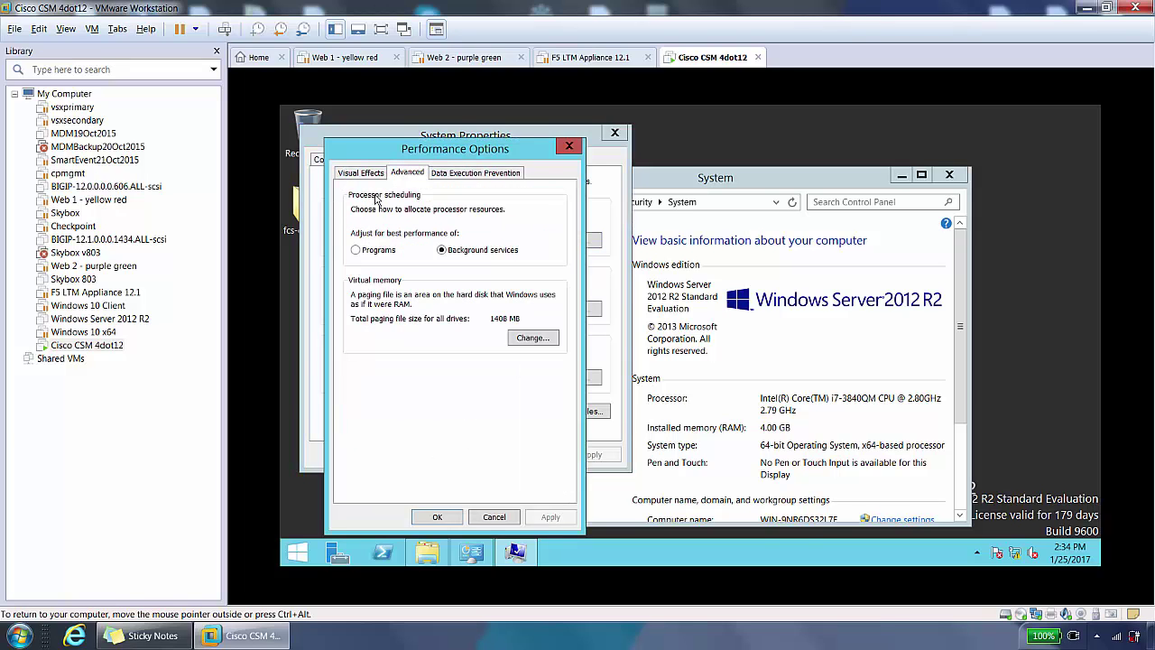
left_click(536, 339)
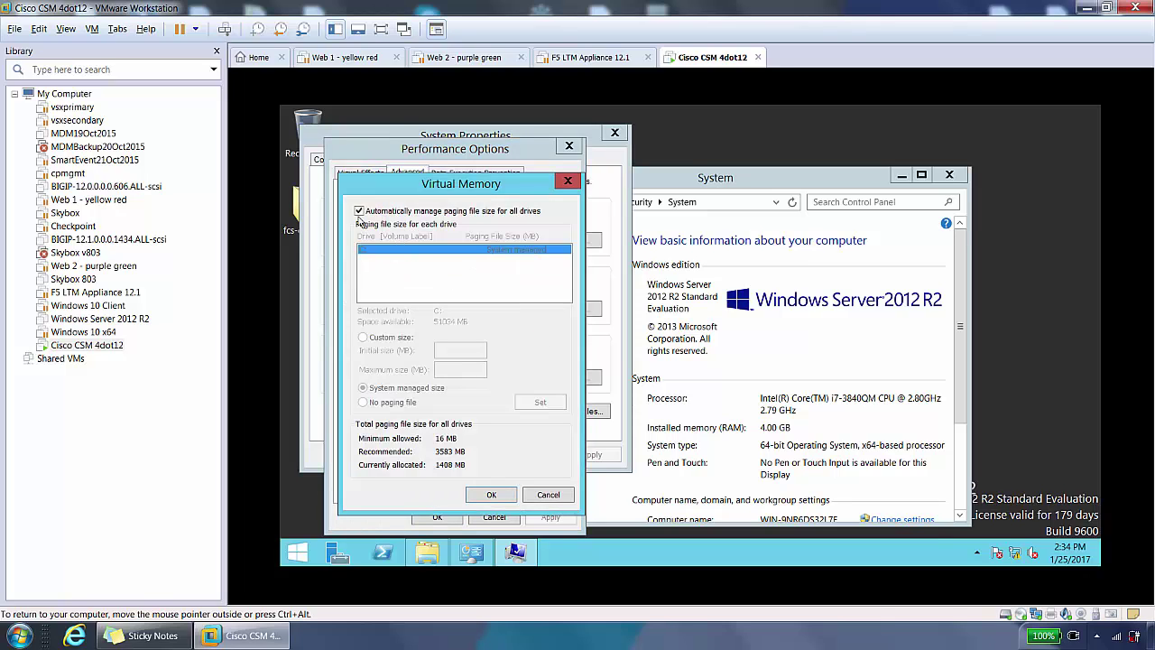
Step: Give drive C: a custom 500–2048 MB paging file and confirm through the dialogs
left_click(359, 211)
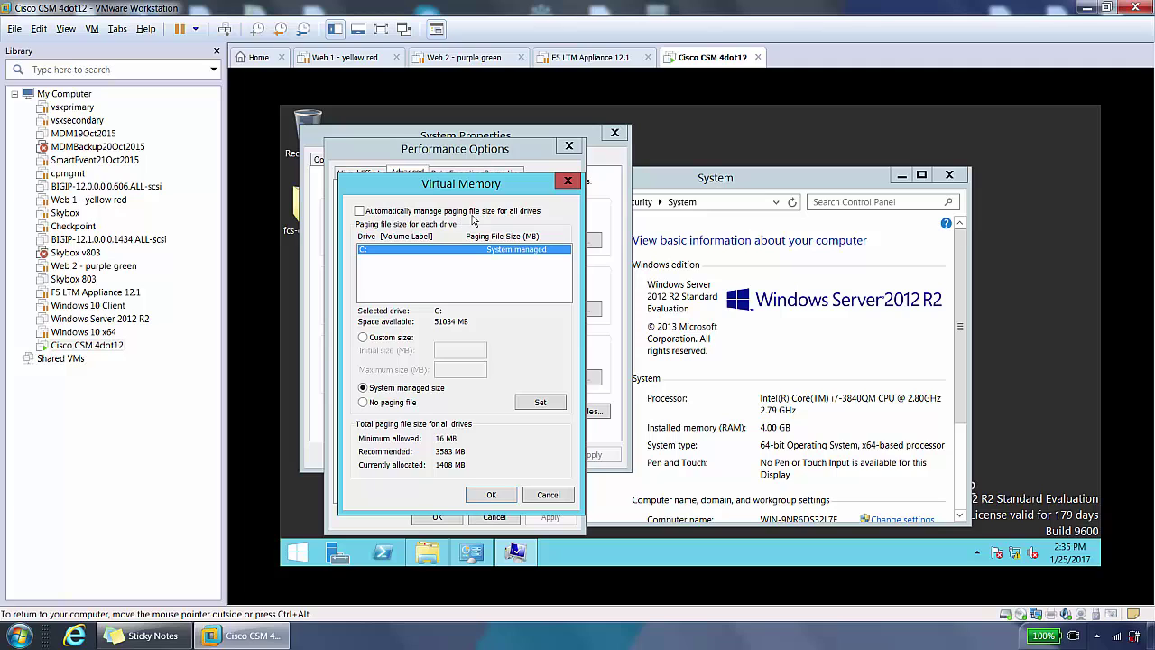
left_click(362, 340)
left_click(473, 353)
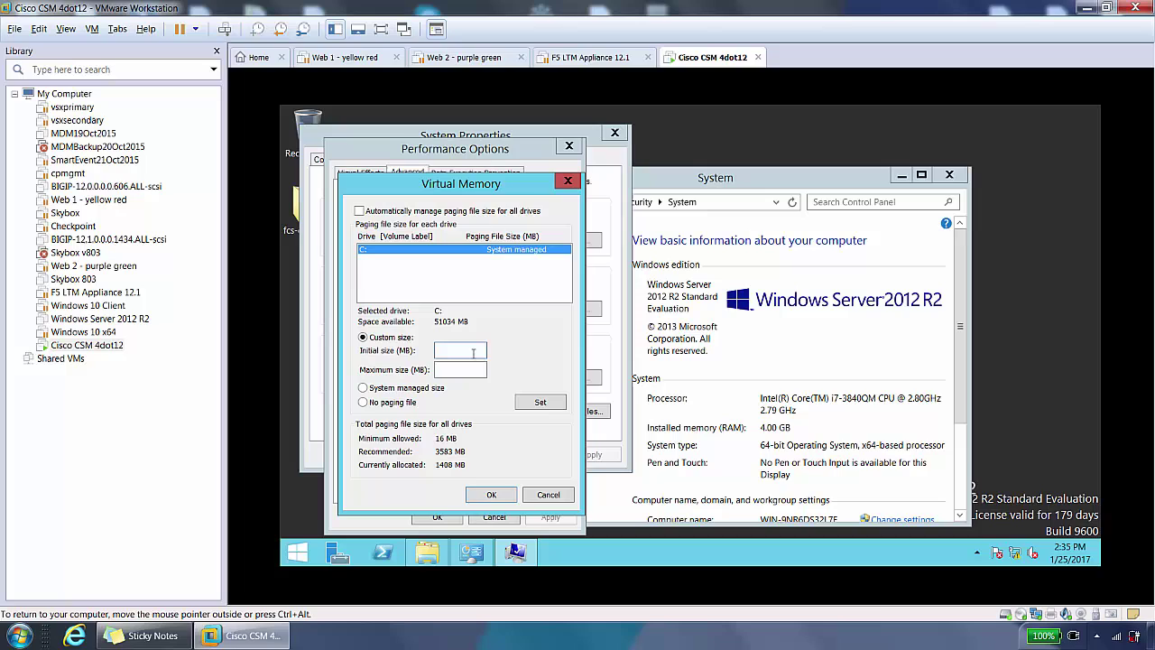
type("500")
left_click(462, 368)
type("2048")
left_click(543, 404)
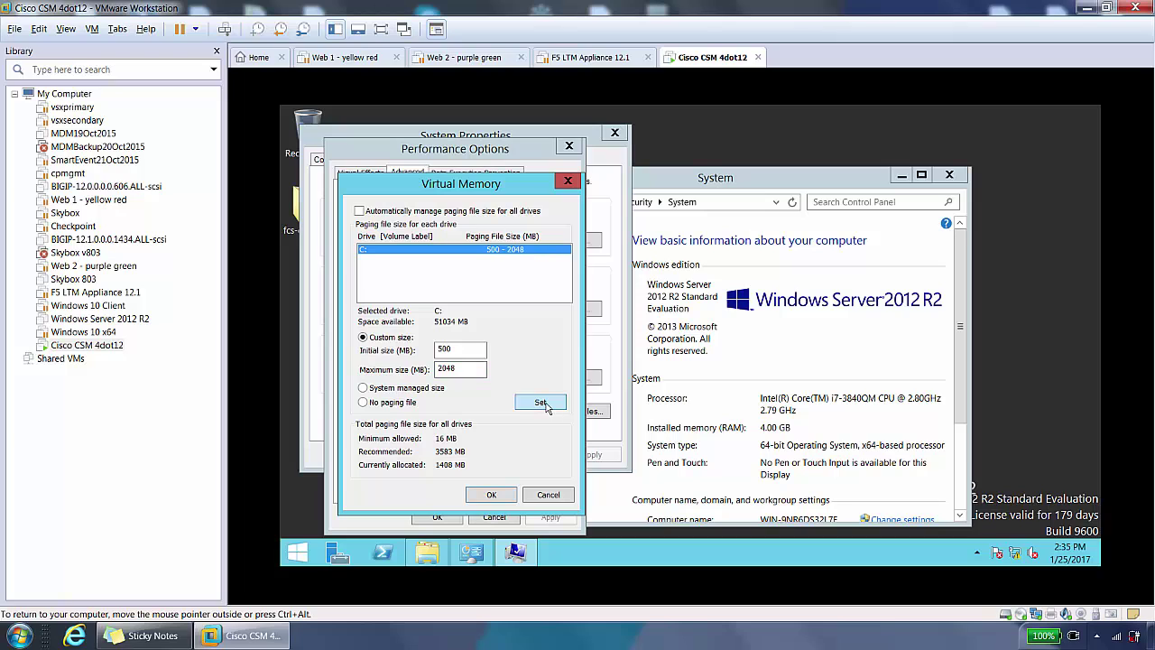
left_click(501, 496)
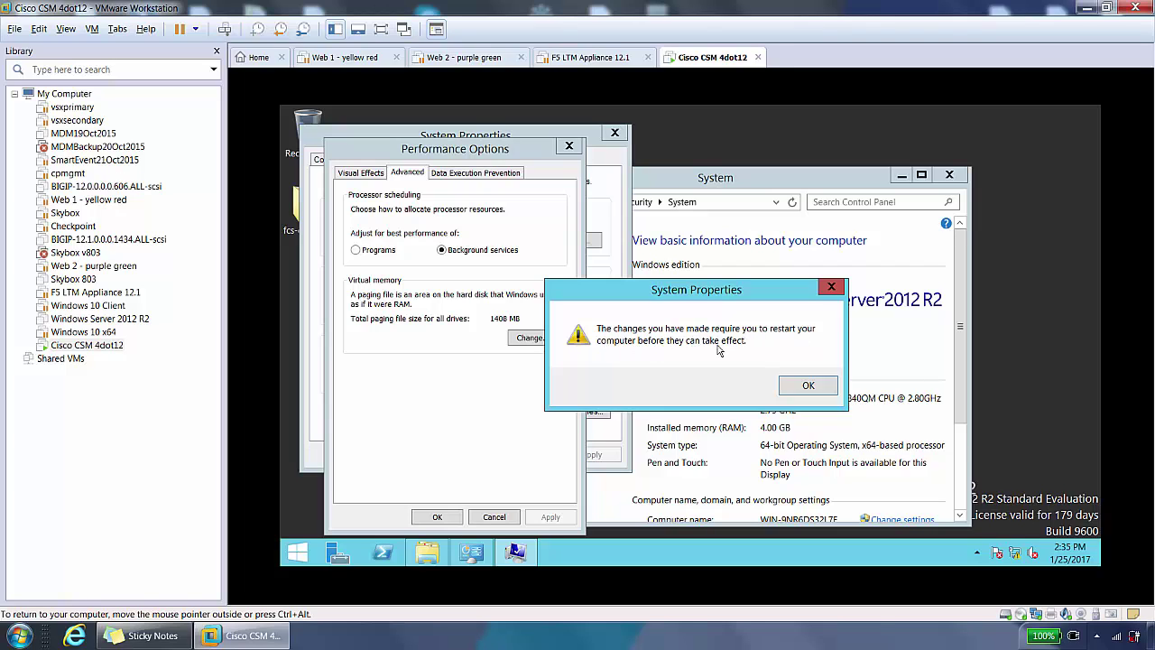
left_click(806, 387)
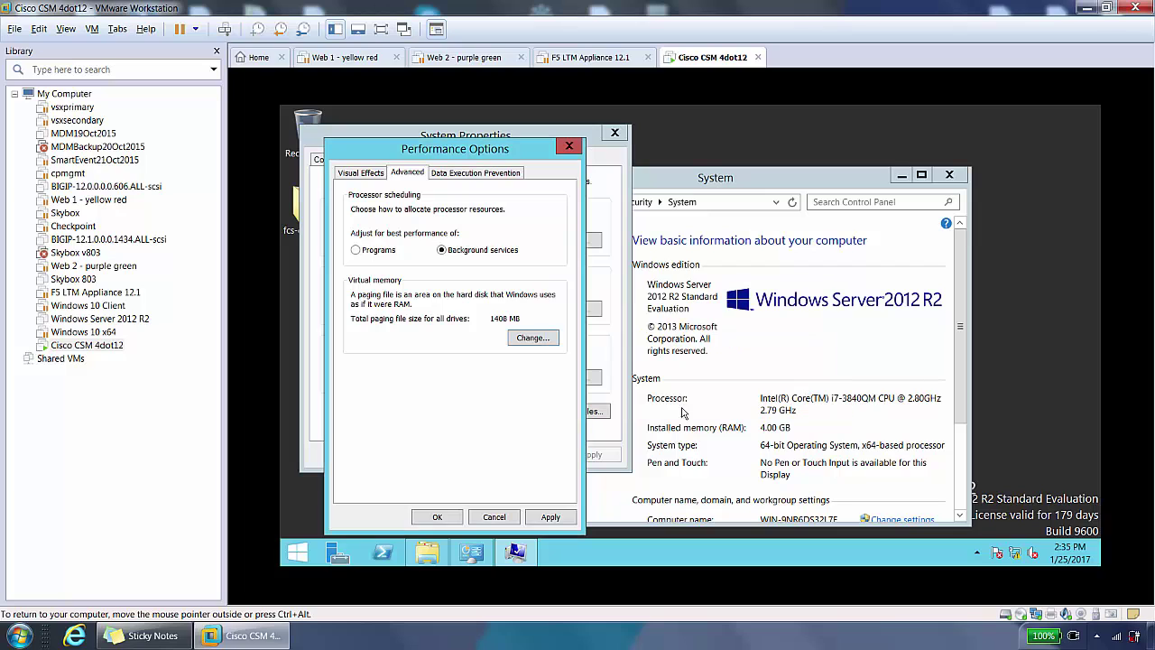
left_click(438, 517)
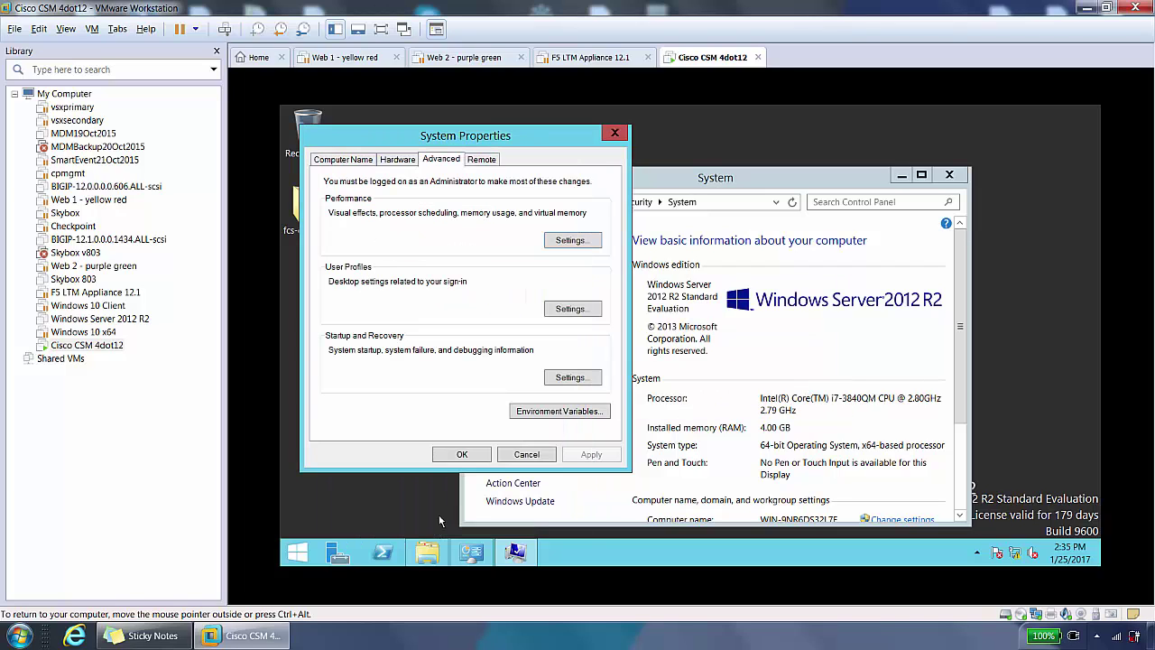
left_click(473, 454)
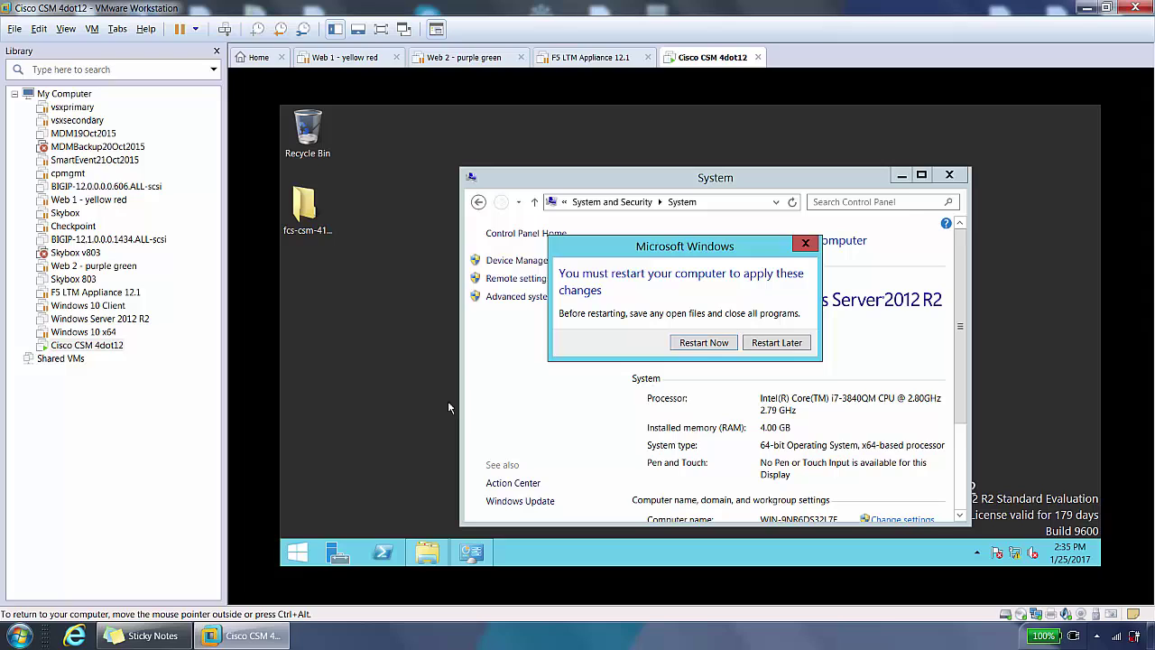
Step: Restart the guest now and sign back in with the Administrator password
left_click(703, 343)
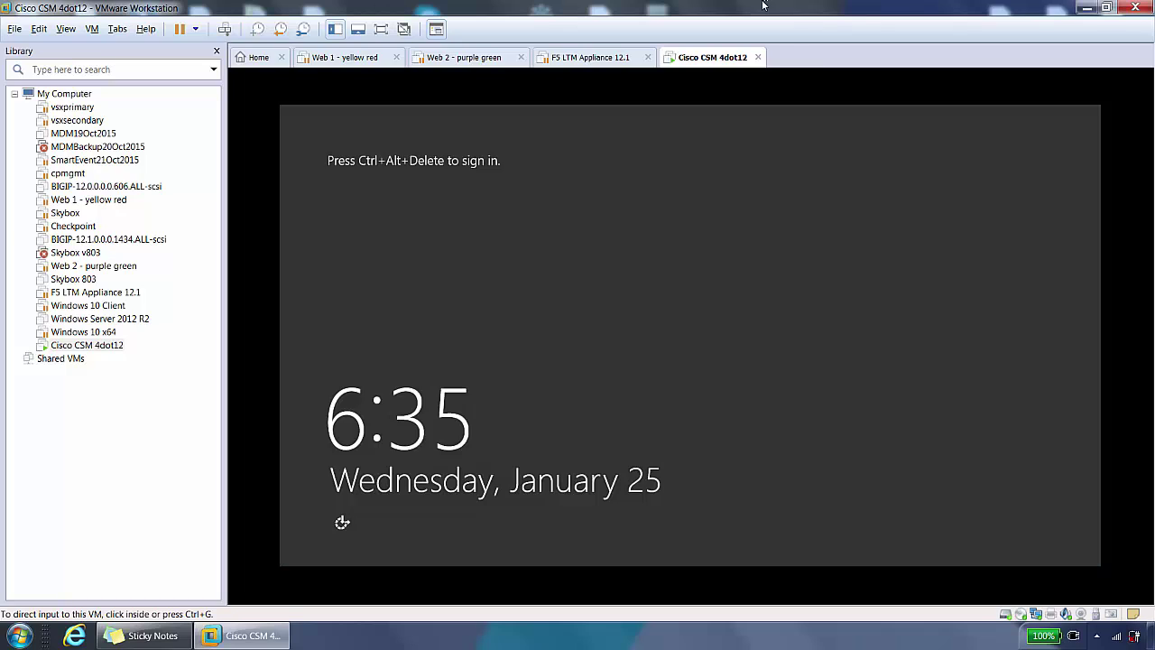
left_click(653, 322)
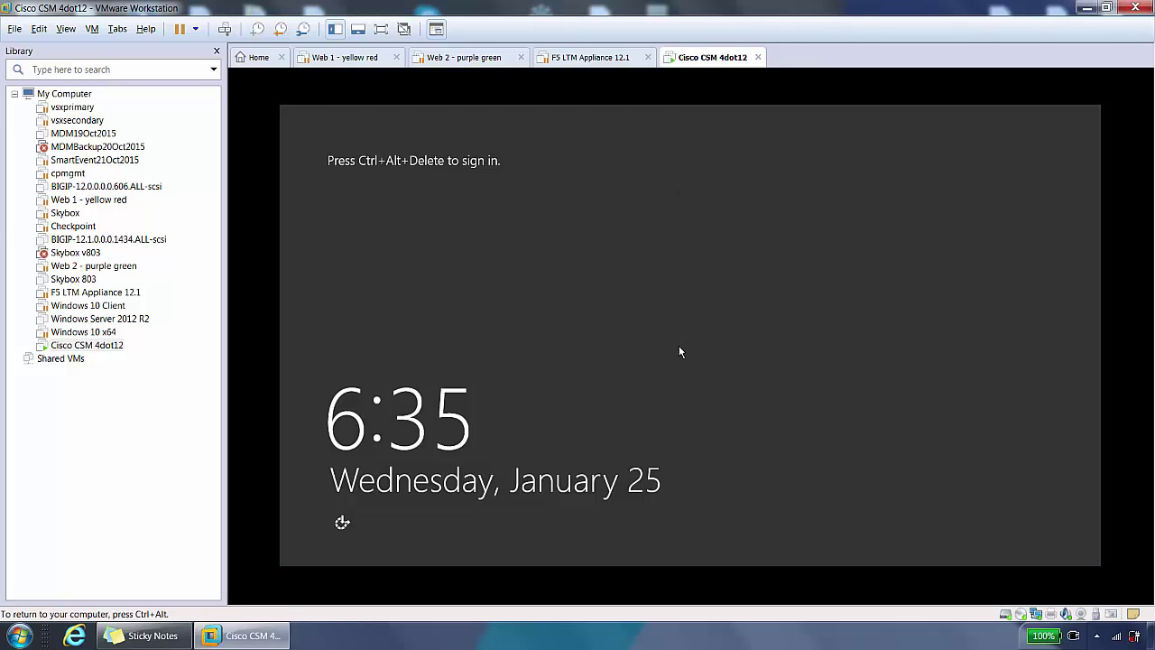
key("ctrl+alt+Insert")
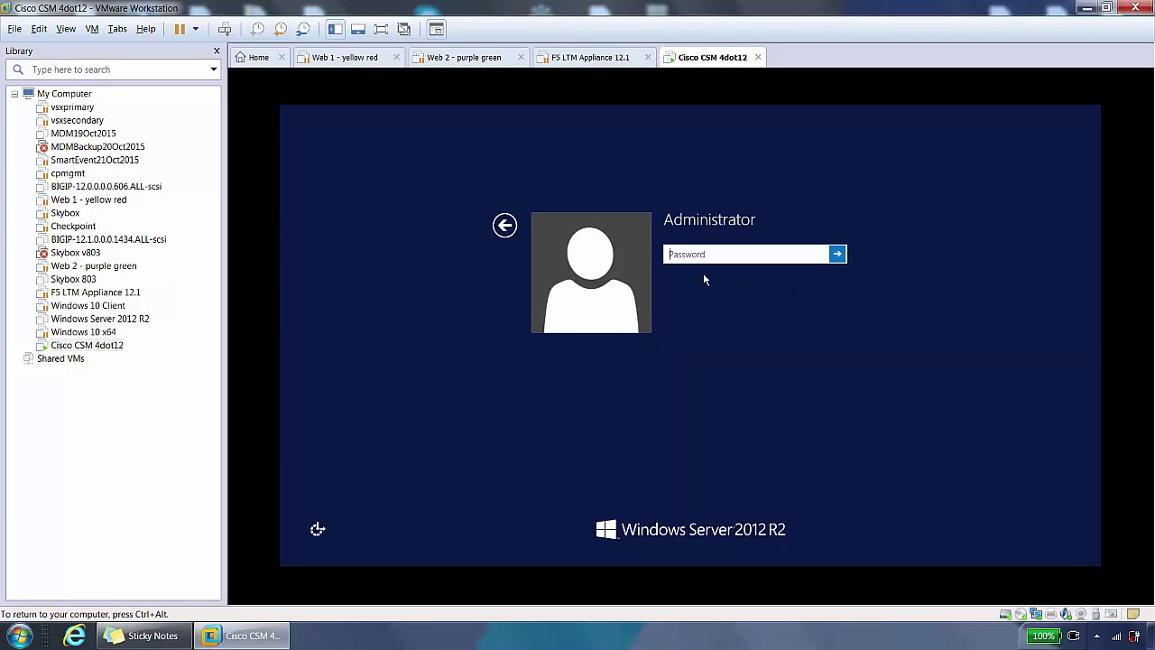
type("****")
key("Return")
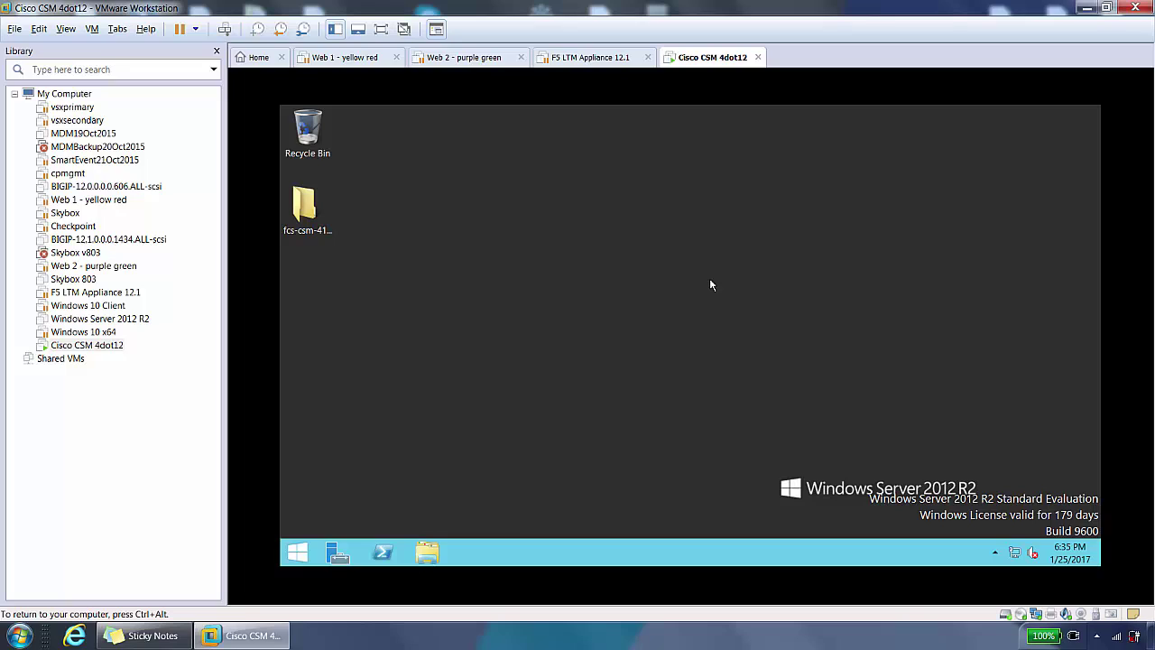
Step: Open the fcs-csm-412-win-k9 folder and run setup.exe to launch the InstallShield Wizard
double_click(305, 209)
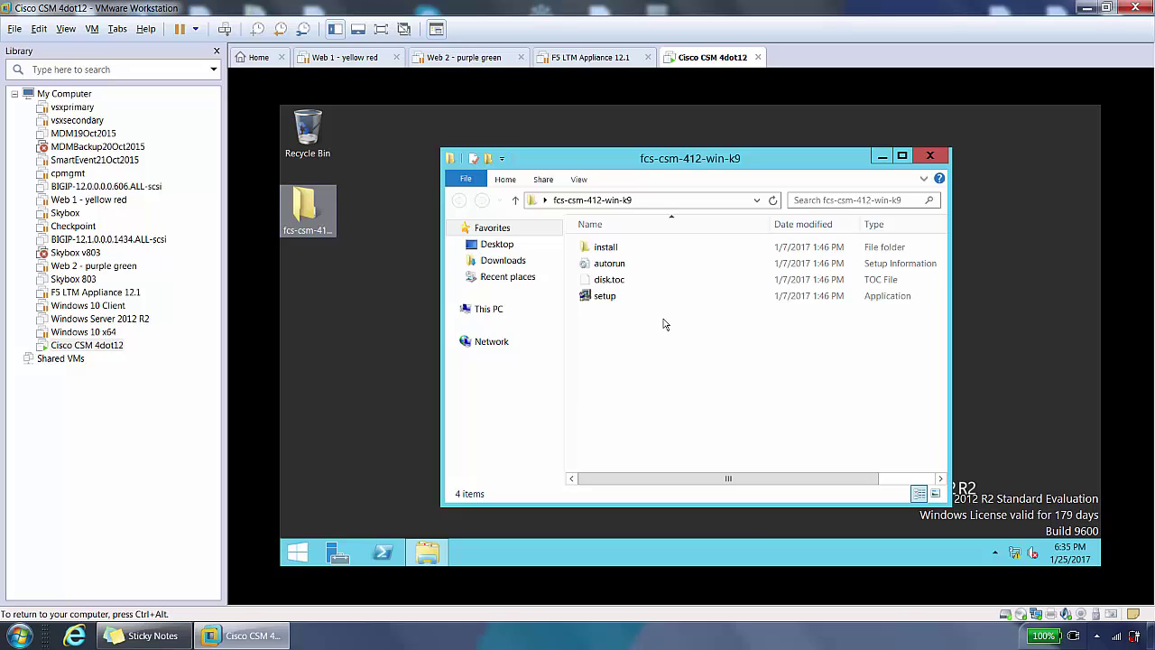
left_click(601, 298)
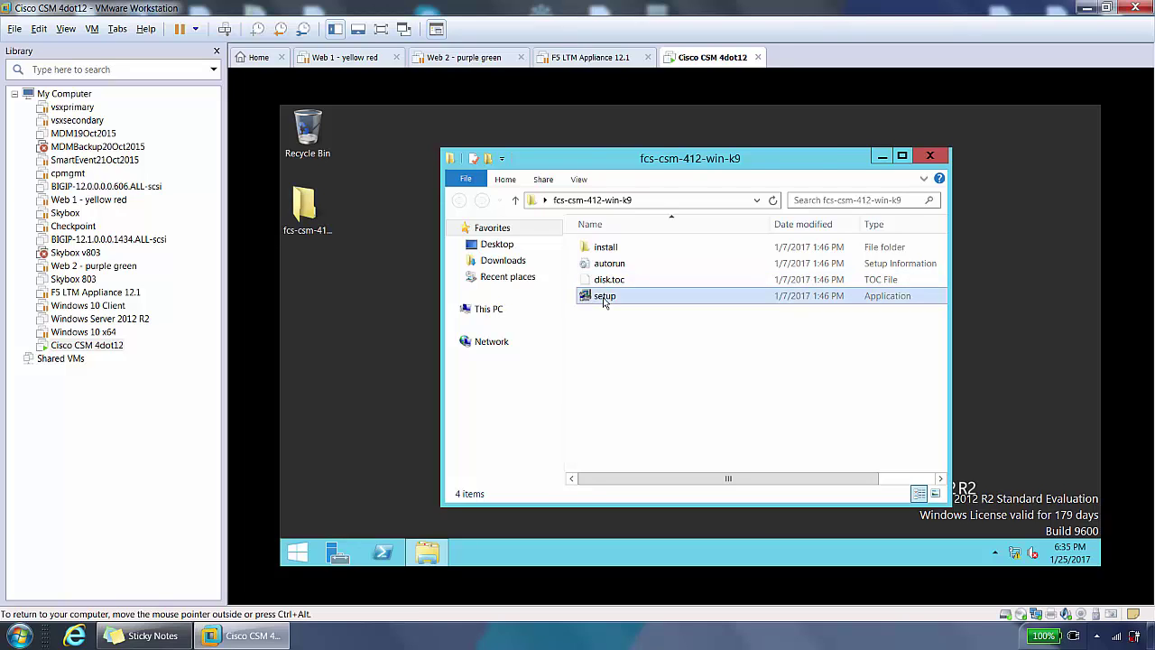
double_click(605, 298)
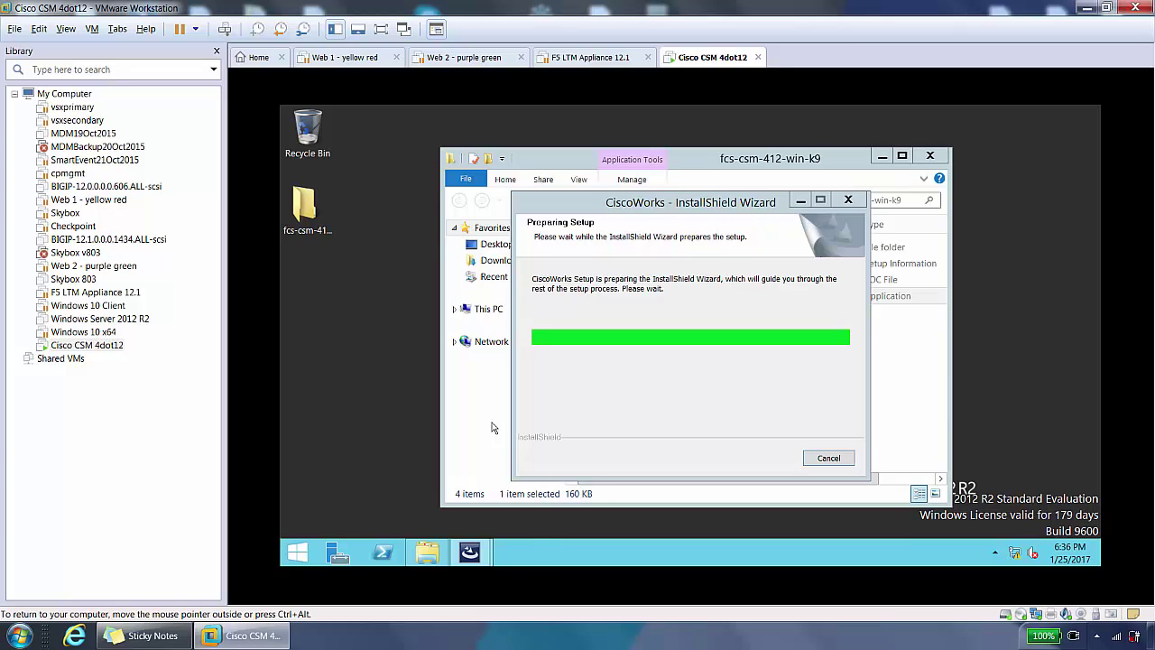
Step: Review the VM's 4 GB memory and 2 processor cores in Virtual Machine Settings, then close it
left_click(92, 29)
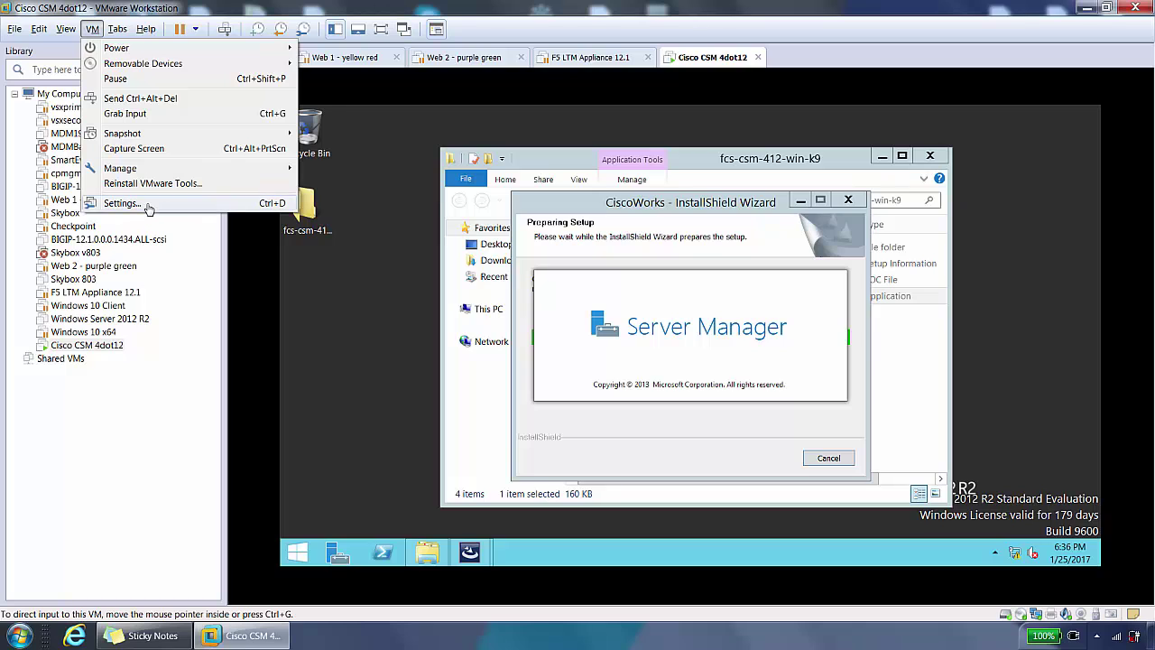
left_click(271, 239)
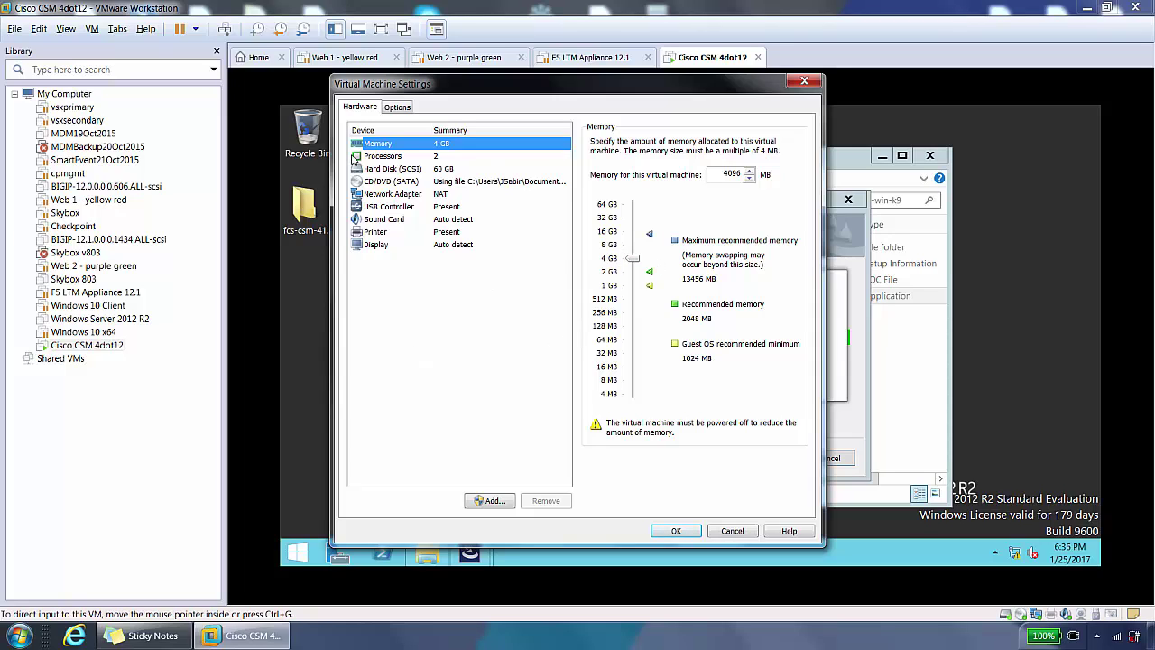
left_click(390, 160)
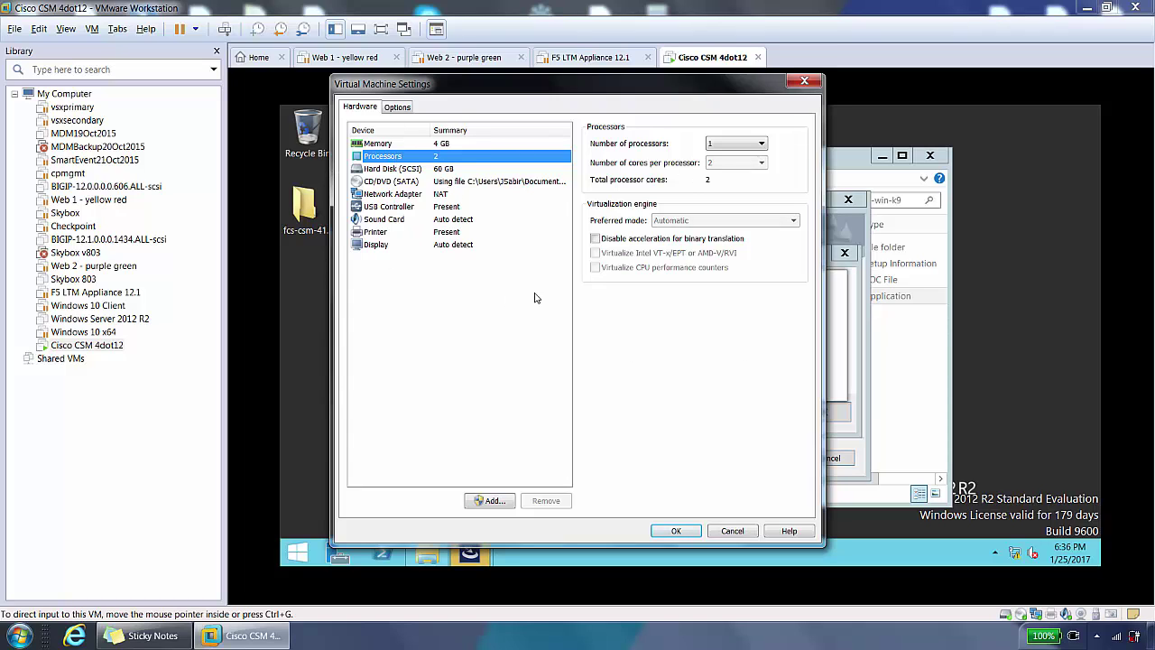
left_click(805, 83)
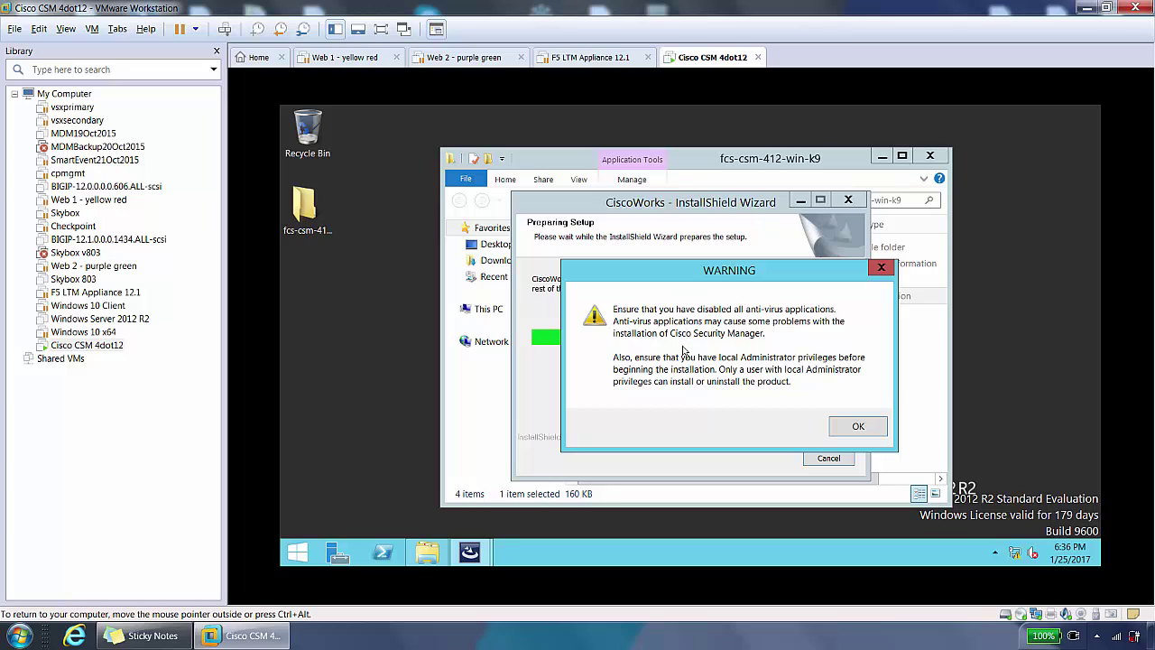
Step: Dismiss the anti-virus warning, accept the licence, and keep C:\Program Files (x86)\CSCOpx as destination
left_click(859, 426)
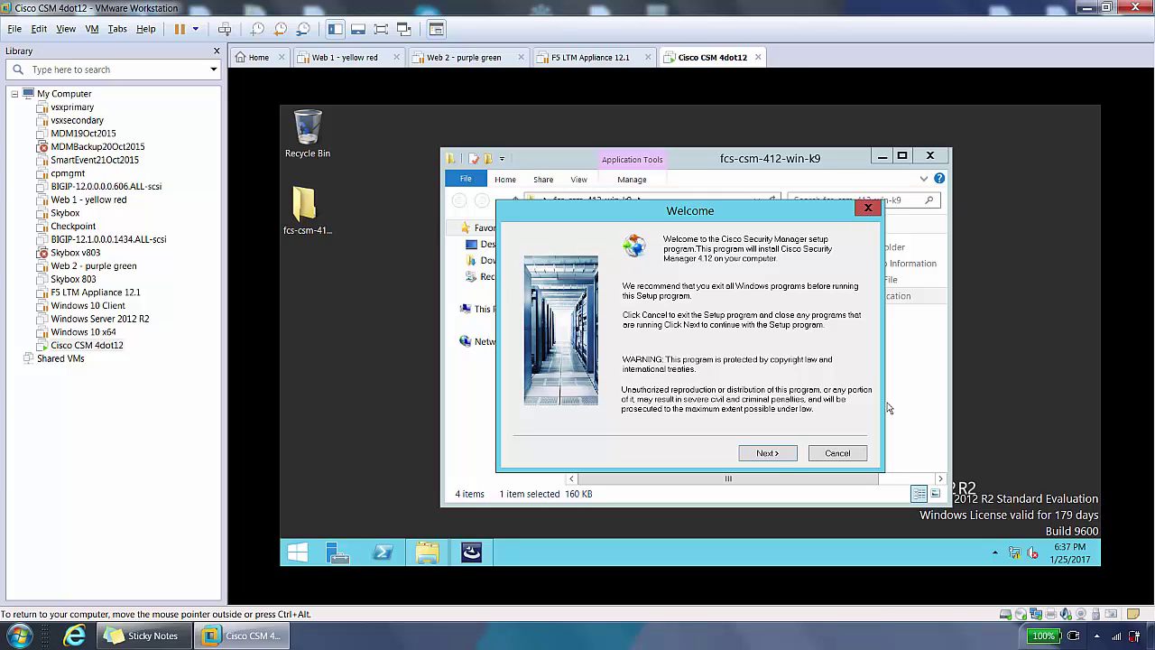
left_click(769, 454)
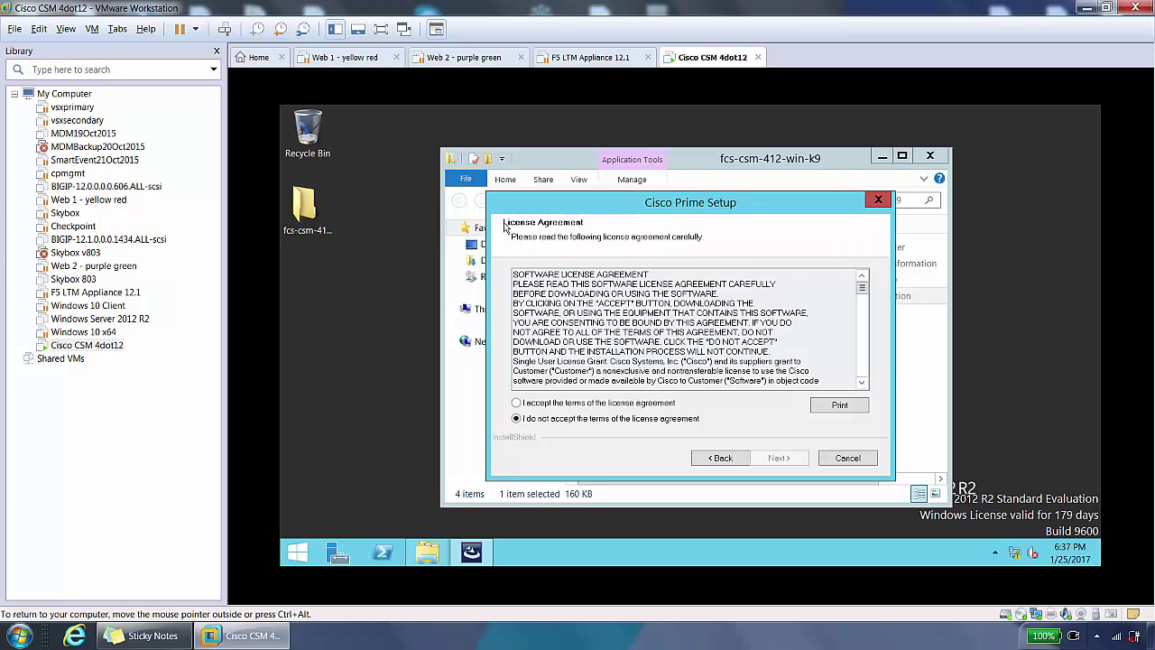
left_click(518, 403)
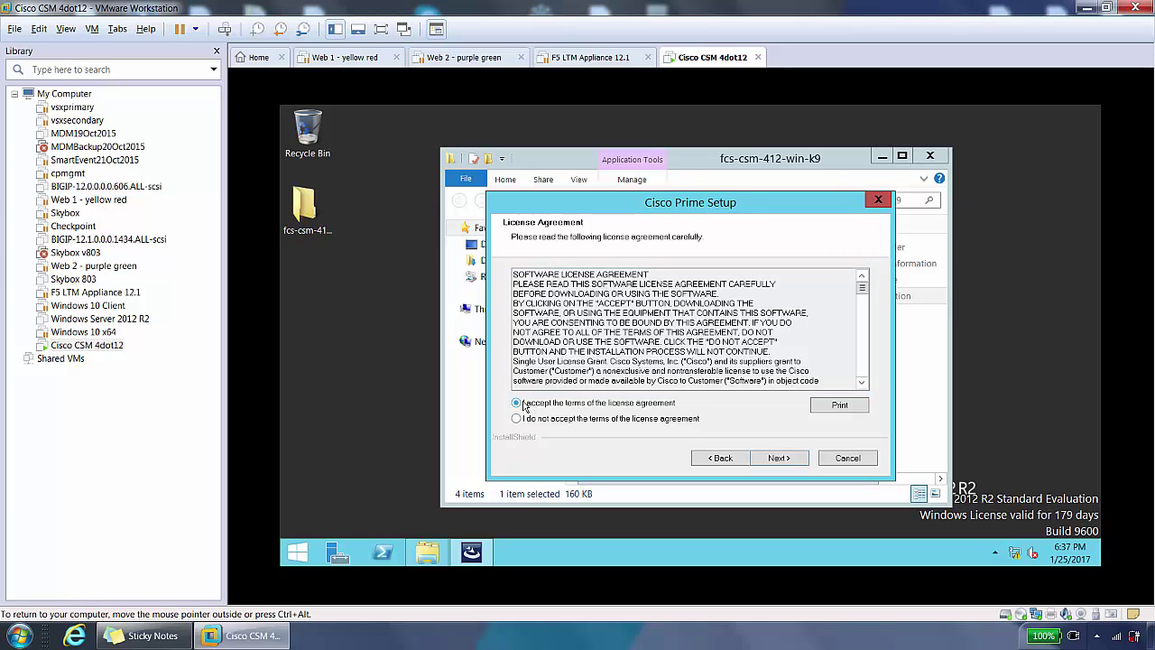
left_click(778, 459)
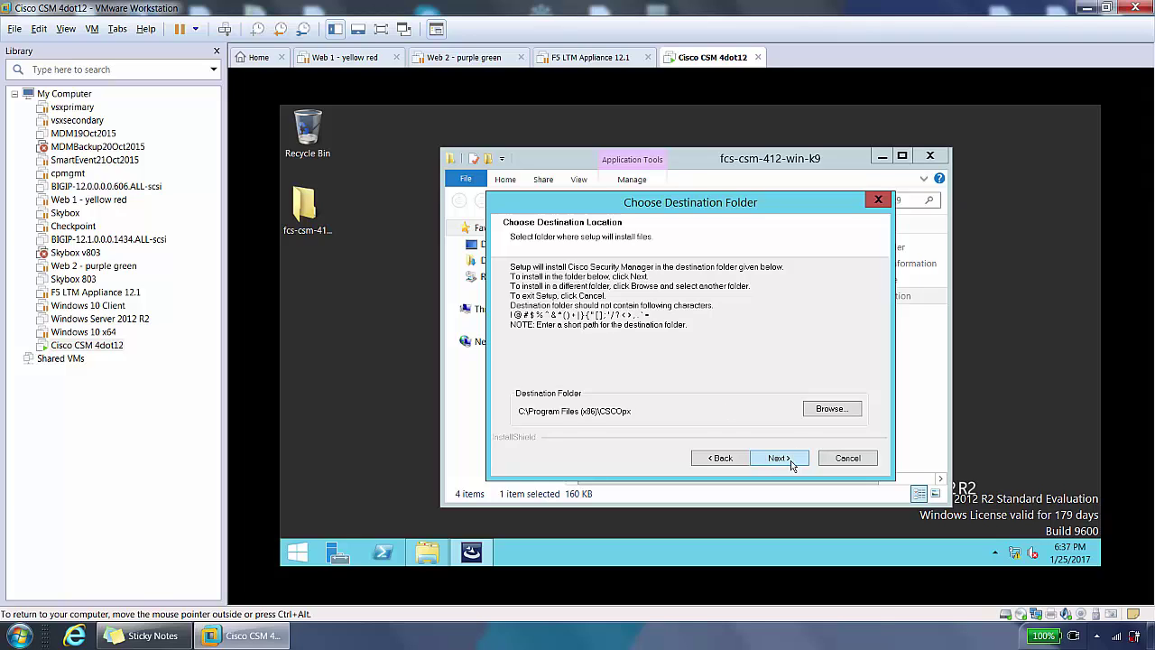
left_click(780, 458)
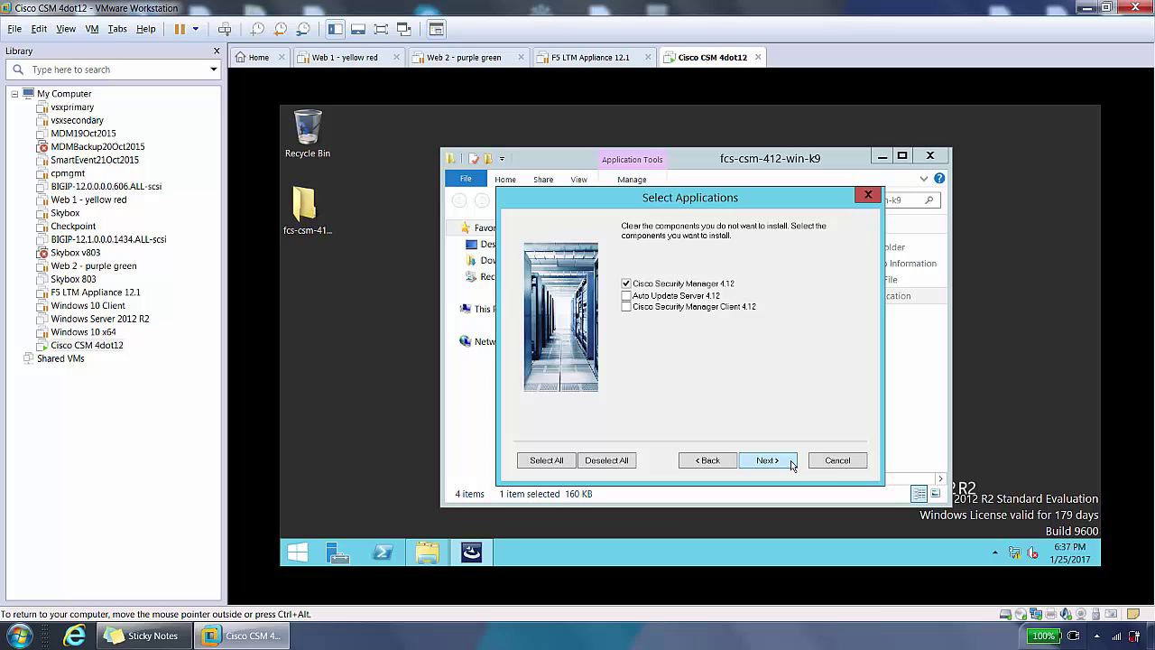
Step: Tick Cisco Security Manager Client 4.12, then clear the swap, system requirements and RAM warnings
left_click(627, 308)
left_click(772, 461)
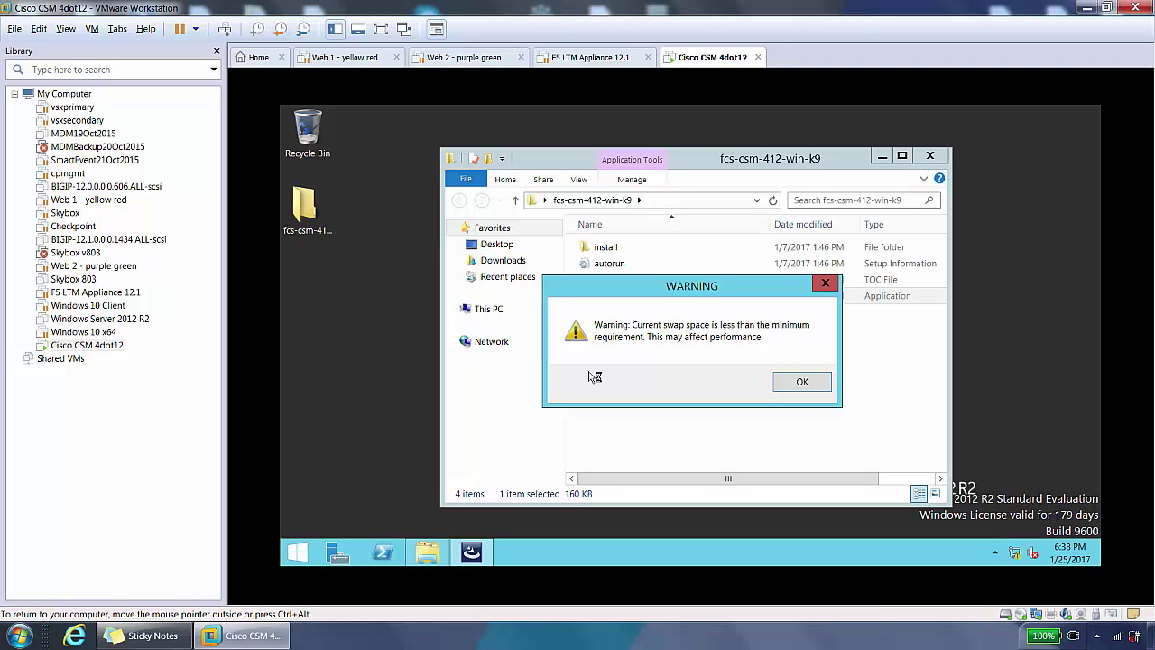
left_click(802, 383)
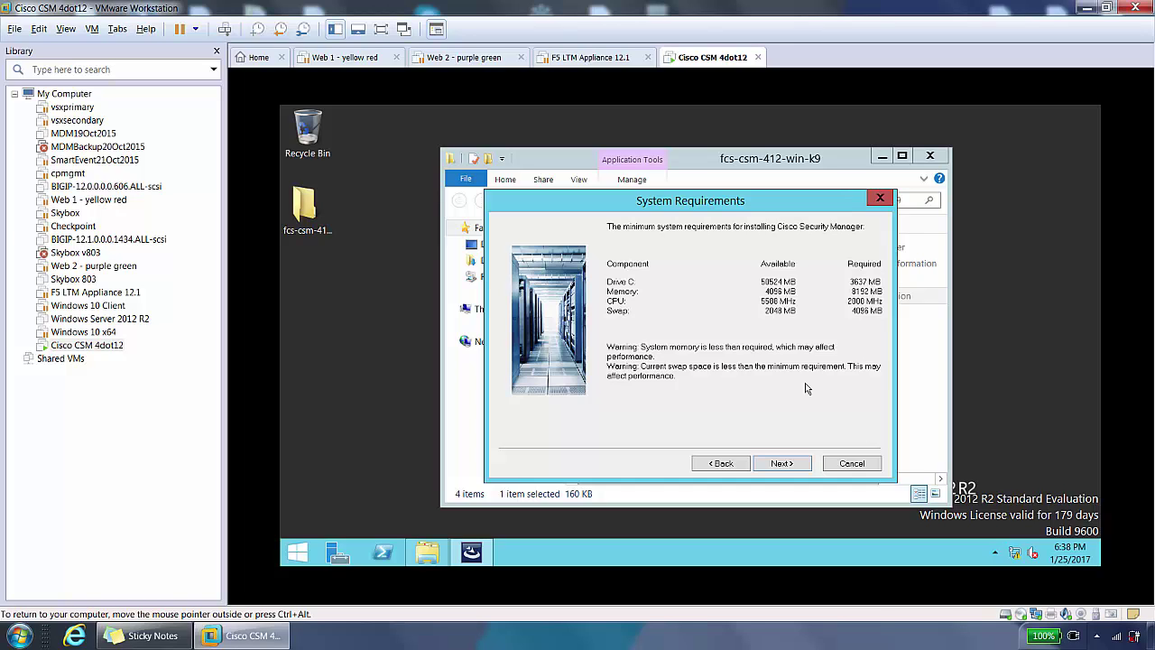
left_click(781, 463)
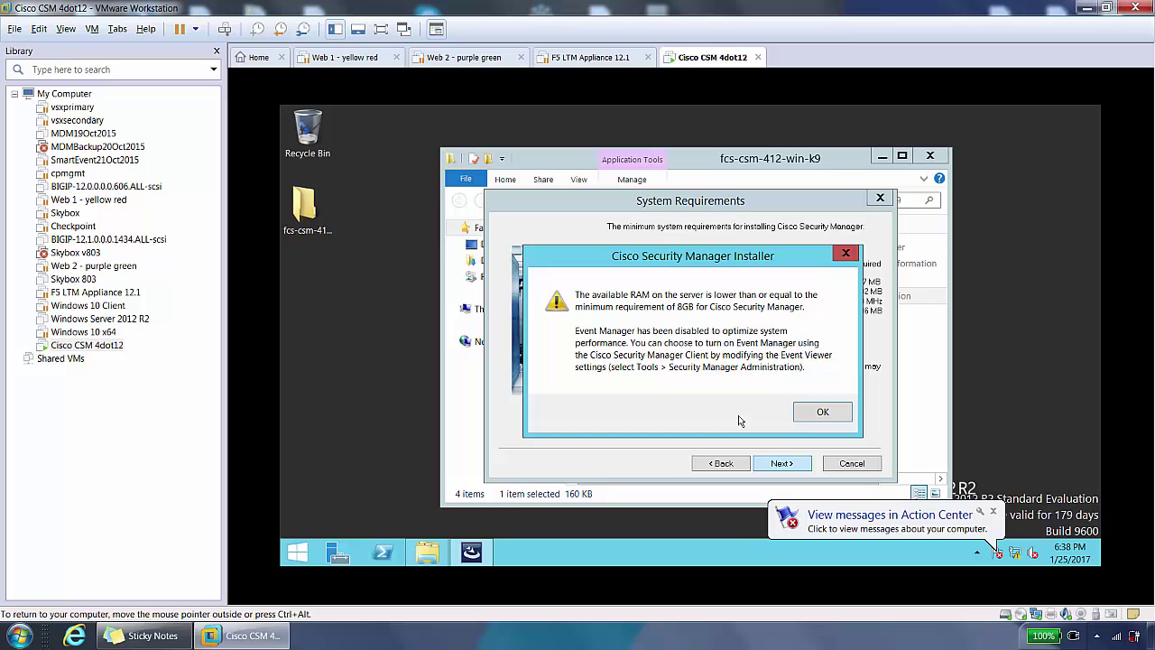
left_click(821, 412)
left_click(800, 462)
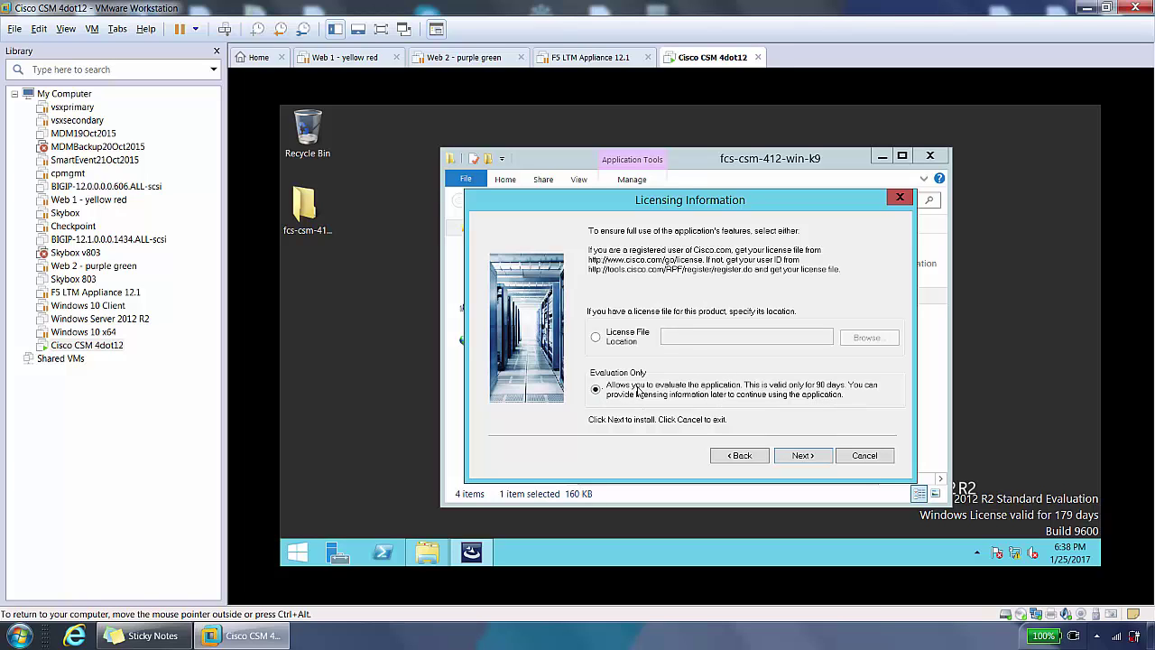
Step: Continue with Evaluation Only licensing, then type and confirm the admin password
left_click(803, 455)
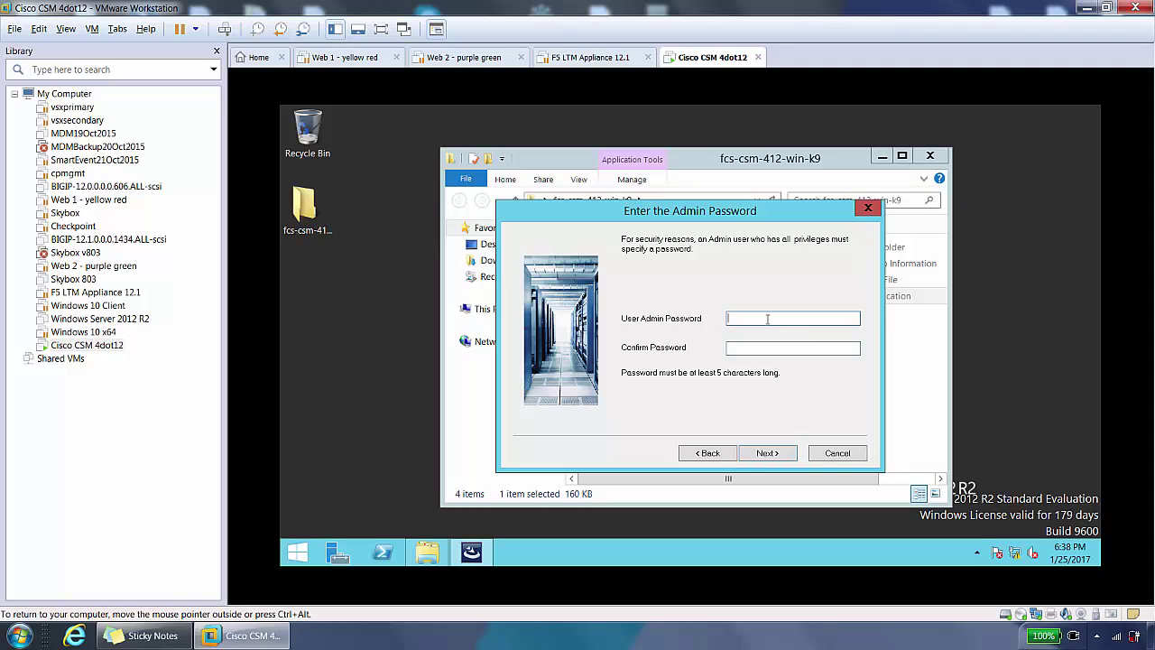
type("cisco123")
key("Tab")
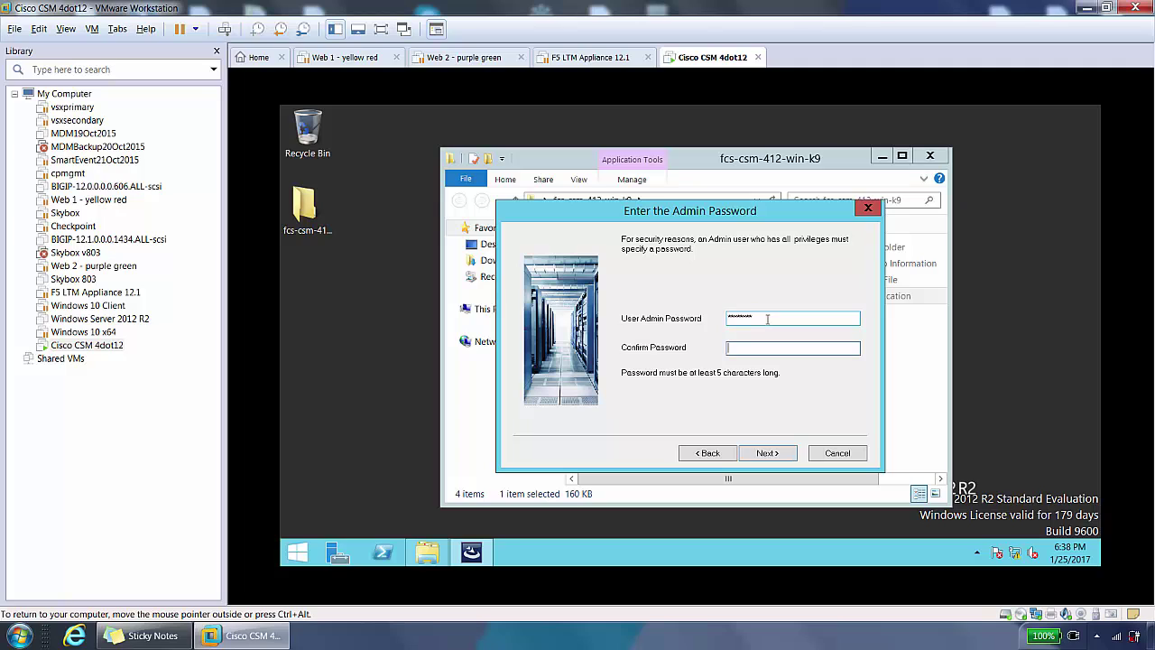
type("cisco123")
Step: Enter and confirm the System Identity Account password, then allow the installer to create the casuser account
left_click(771, 453)
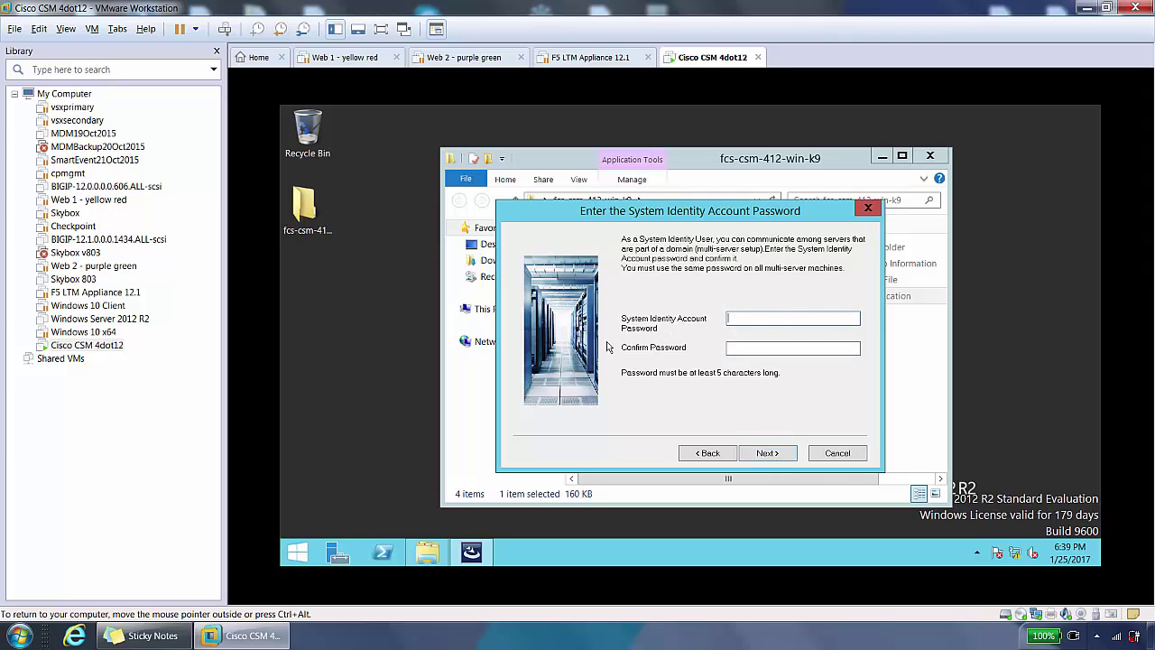
left_click(770, 318)
type("********")
key("Tab")
type("***")
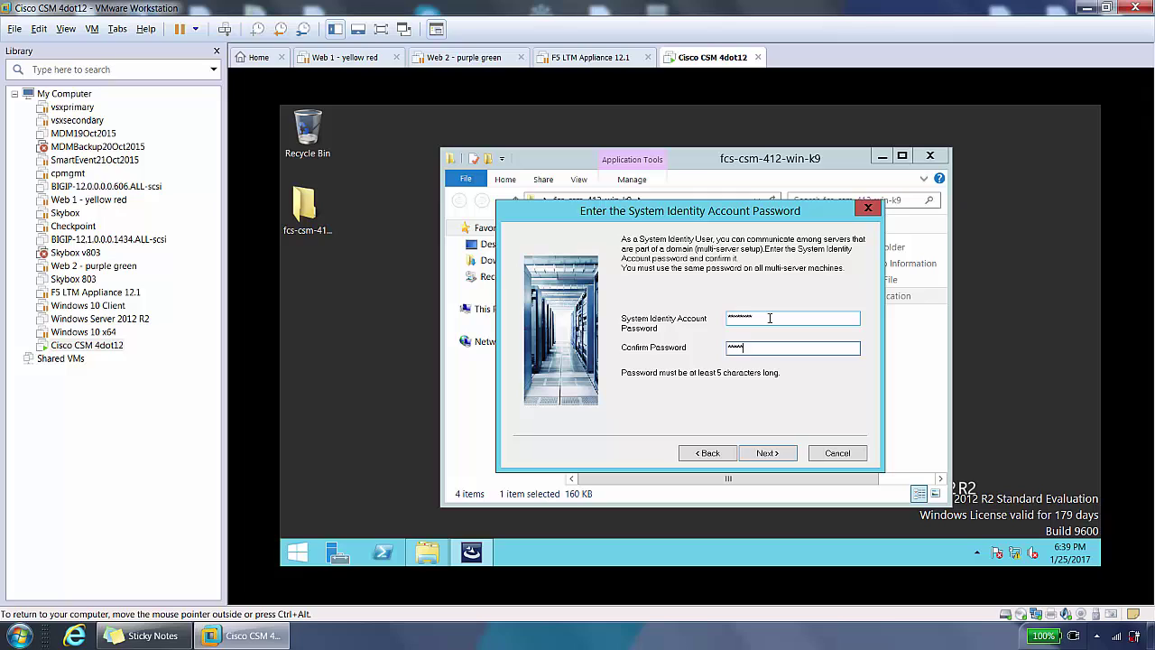
type("***")
left_click(761, 454)
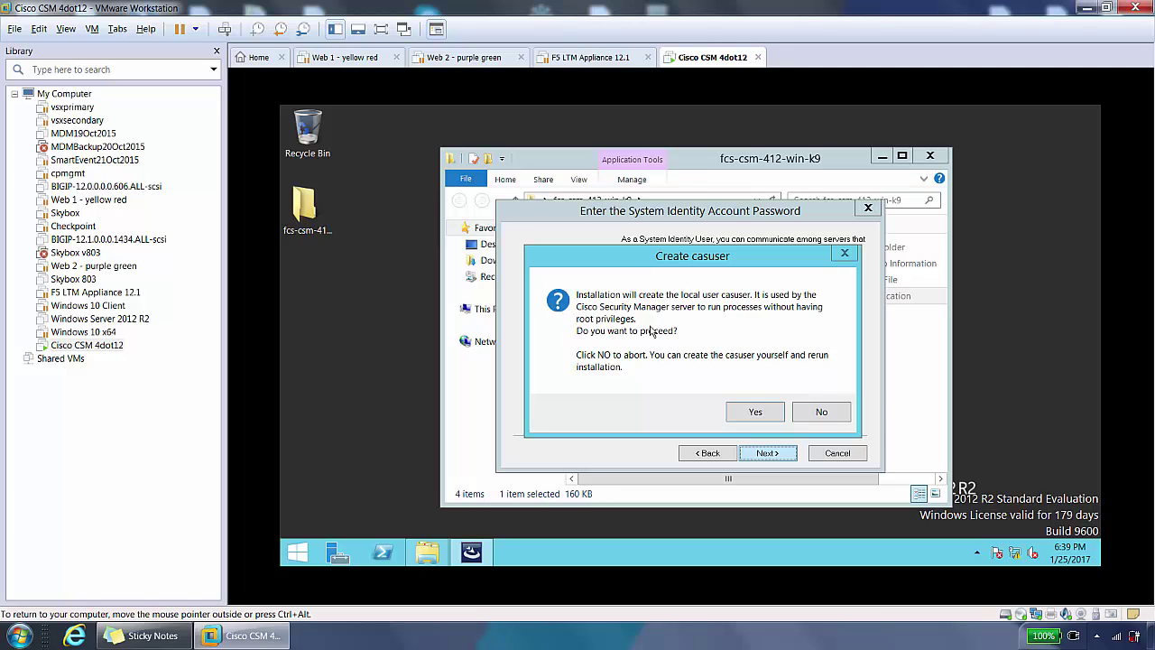
left_click(754, 413)
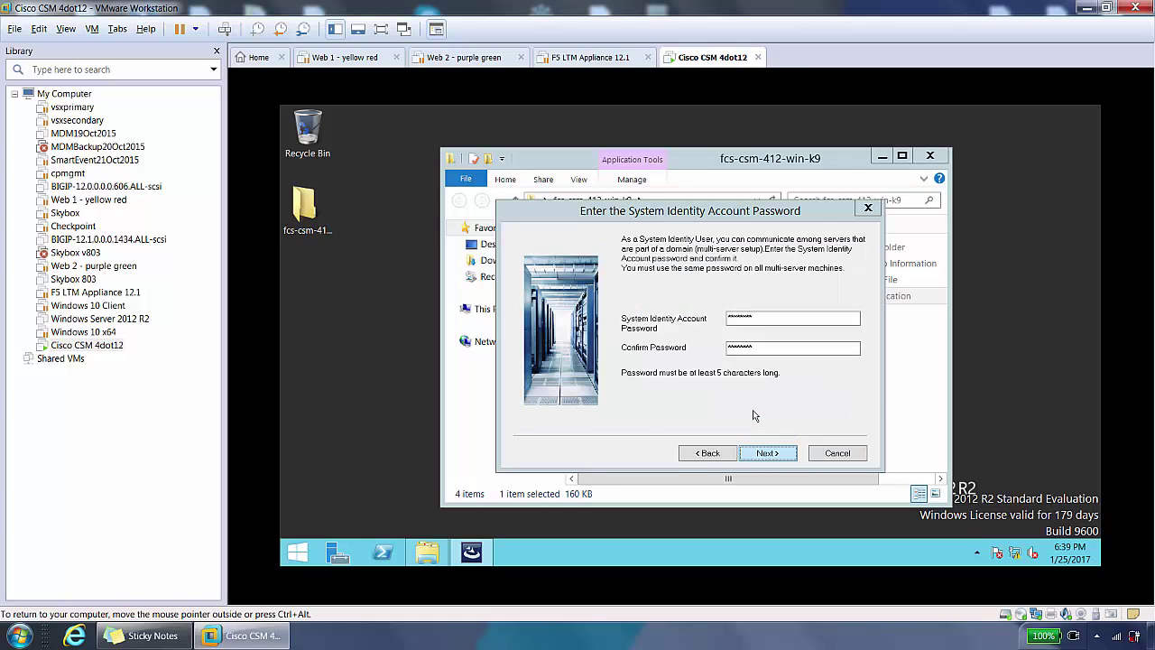
key("Return")
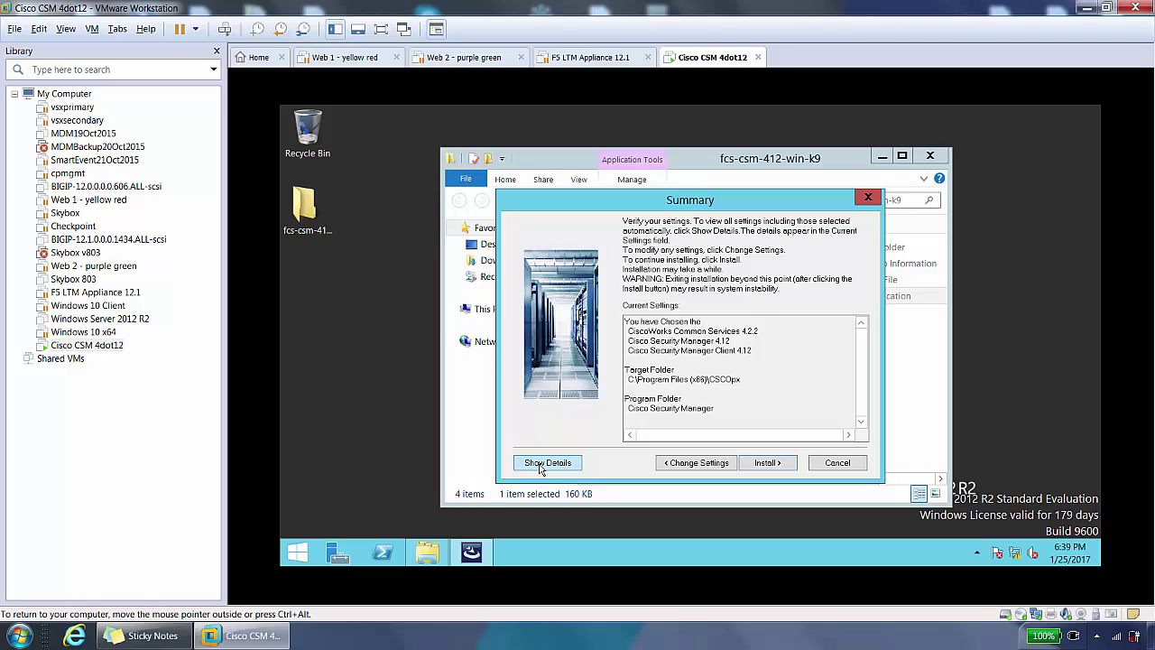
Step: Review the full installation settings, including security-sensitive values, then start installing Cisco Security Manager
left_click(541, 469)
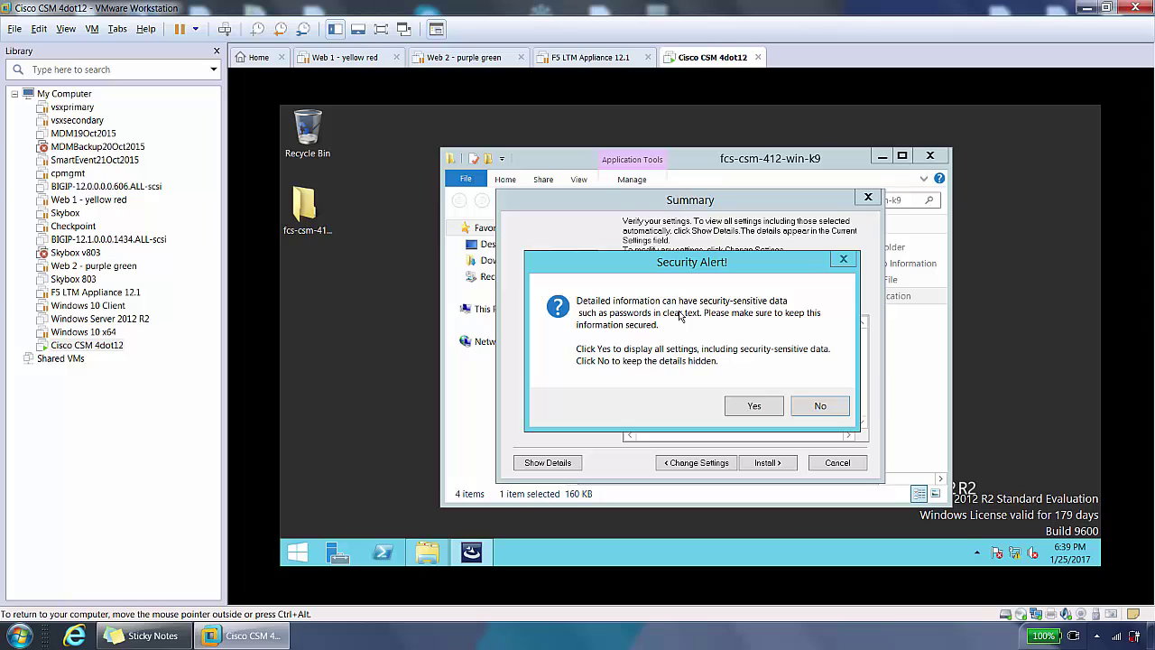
left_click(738, 408)
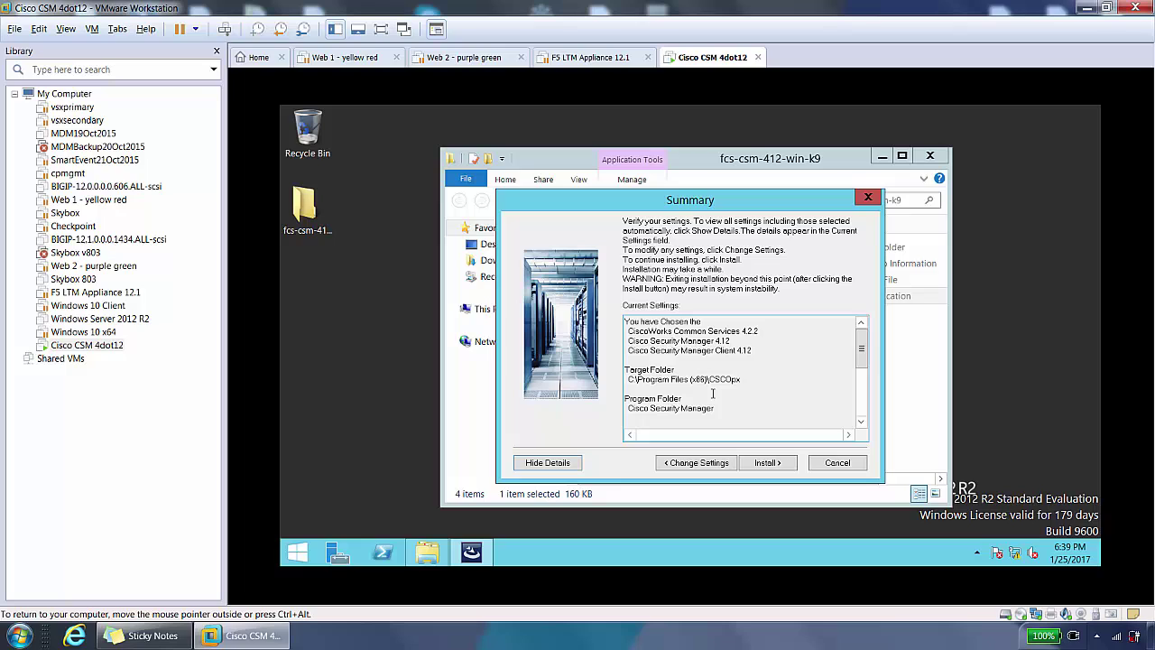
left_click_drag(863, 341, 863, 388)
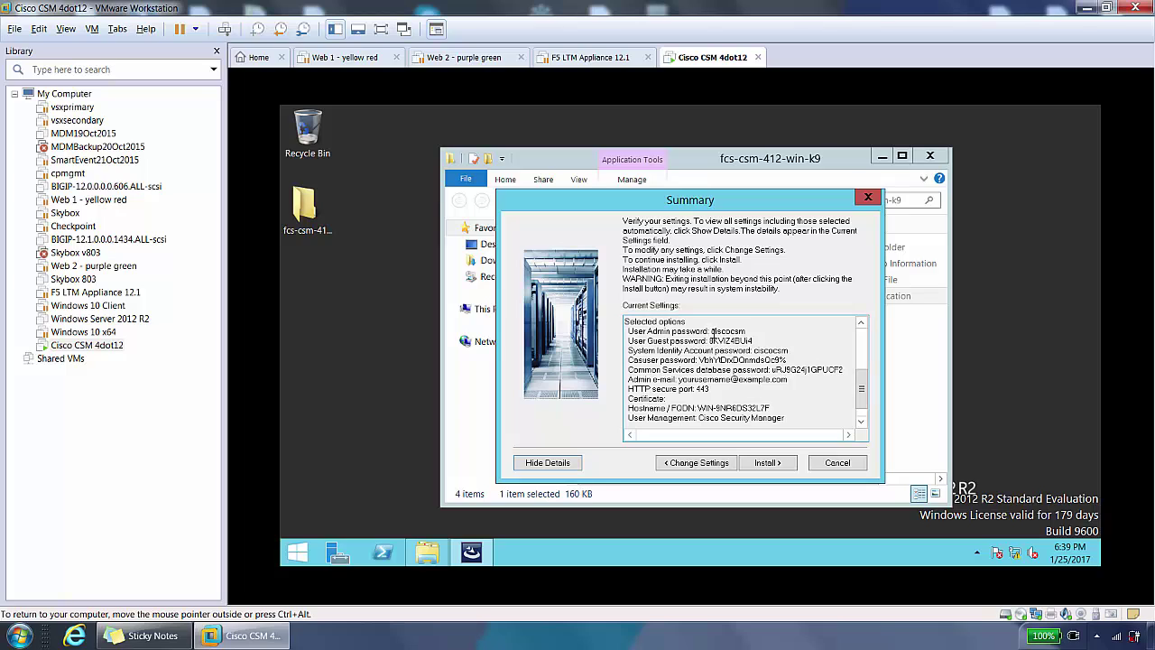
left_click_drag(711, 332, 750, 335)
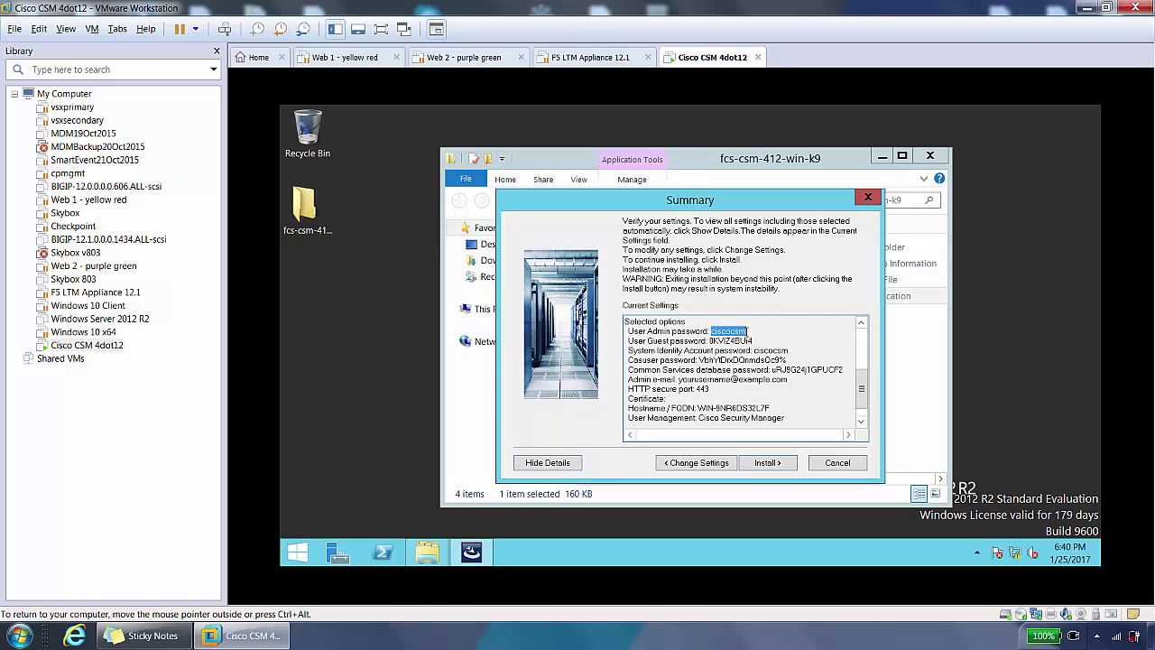
left_click(748, 332)
left_click(767, 463)
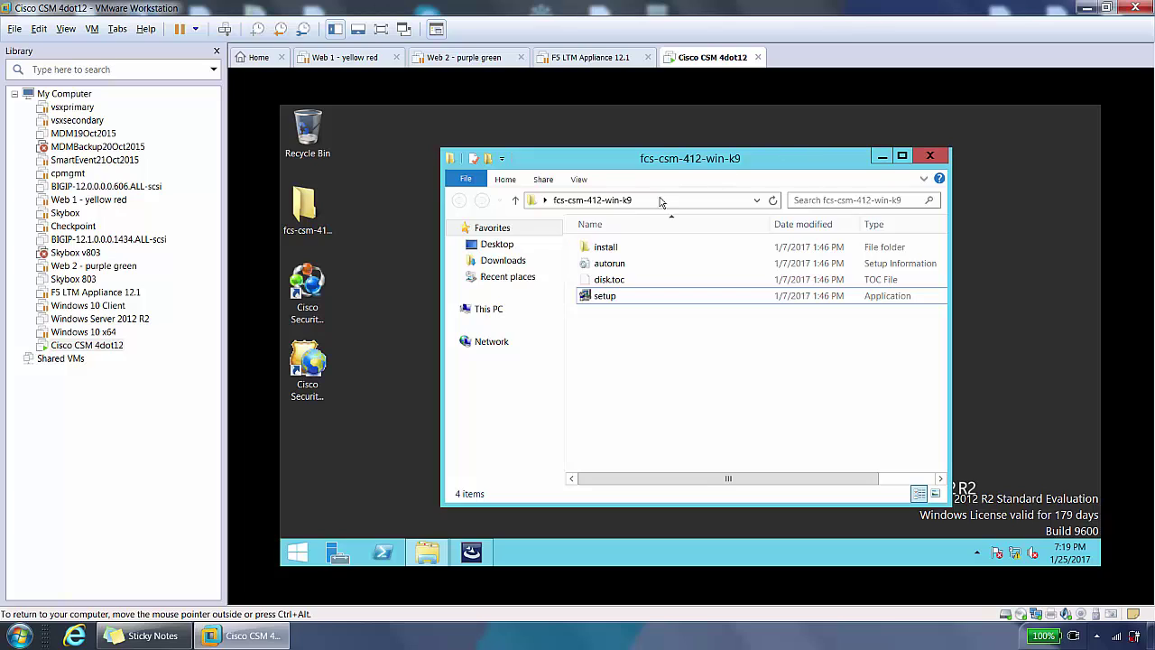
Step: Close the installer folder, accept the 90-day licence key notice, and finish with an immediate restart
left_click(932, 158)
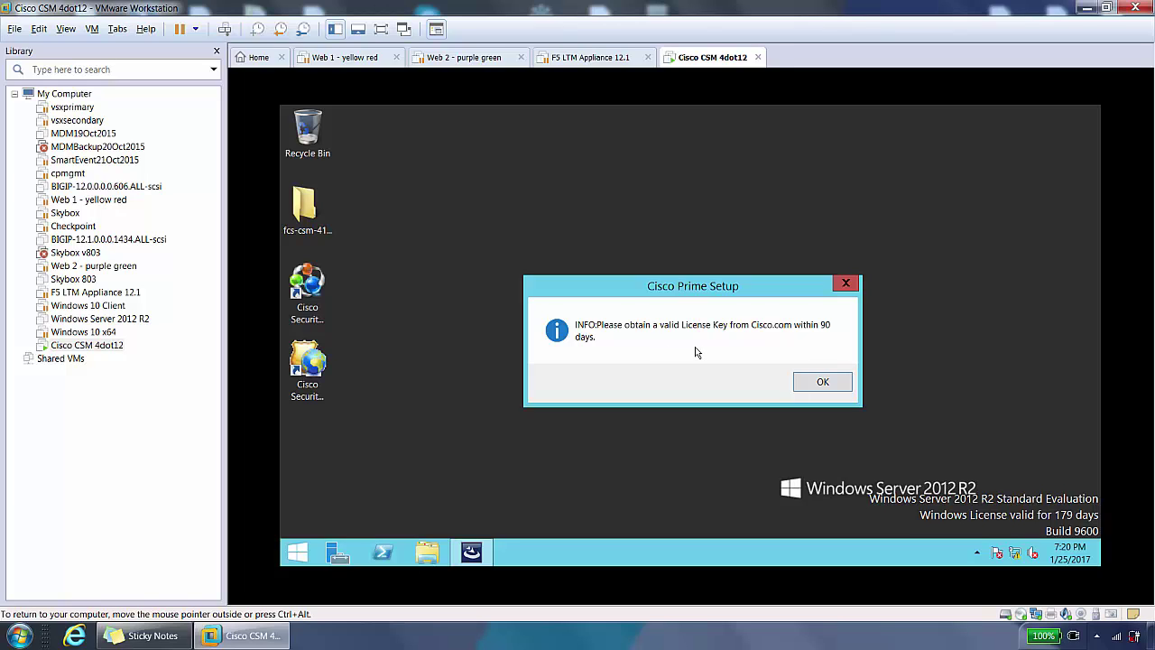
left_click(832, 386)
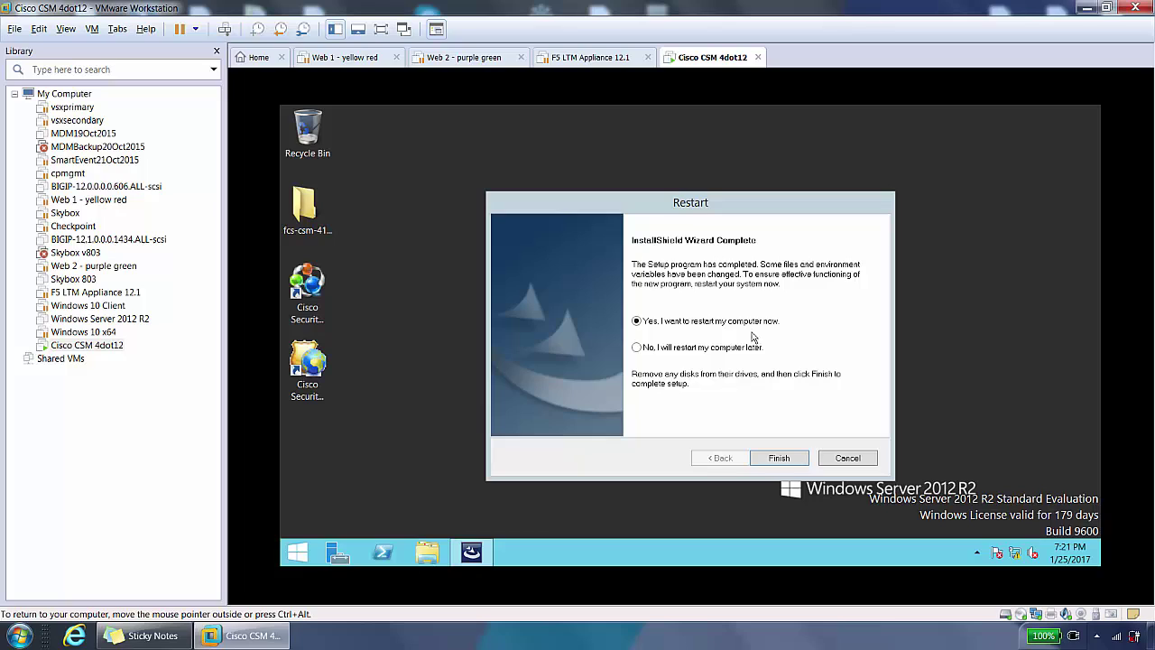
left_click(781, 457)
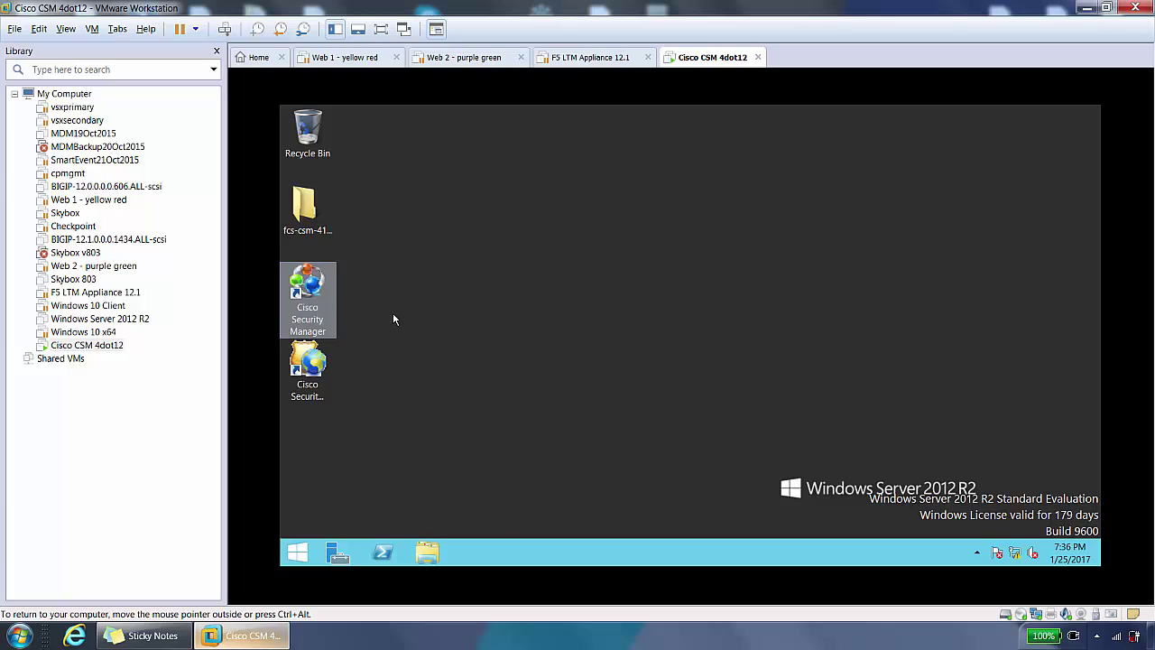
left_click(305, 287)
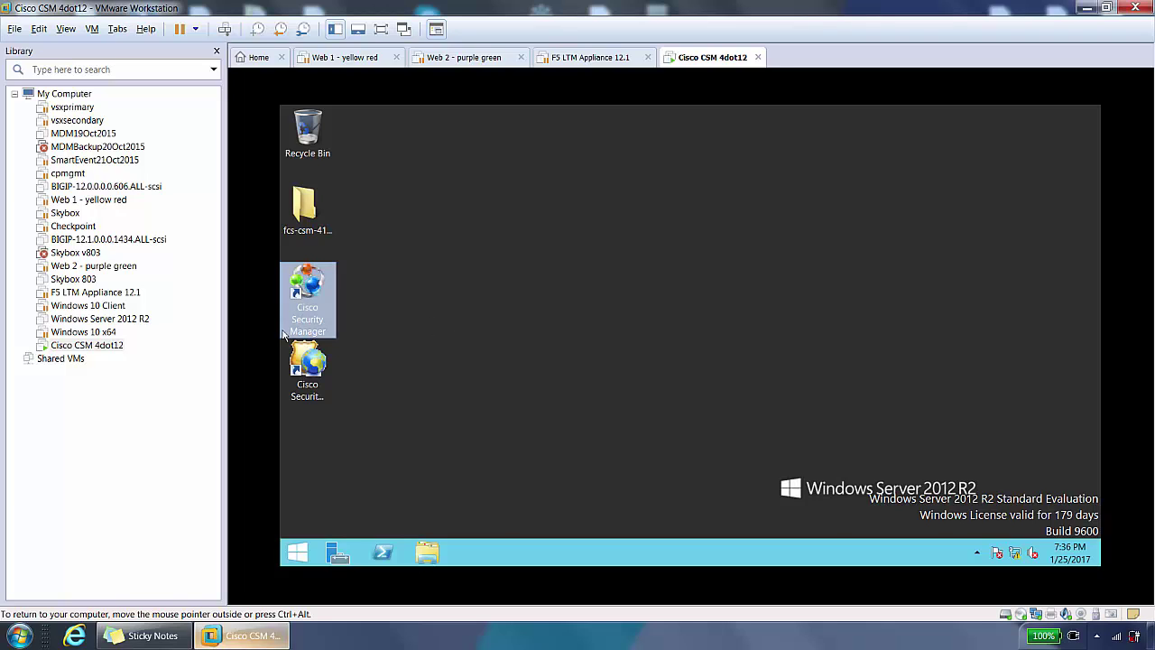
left_click(307, 361)
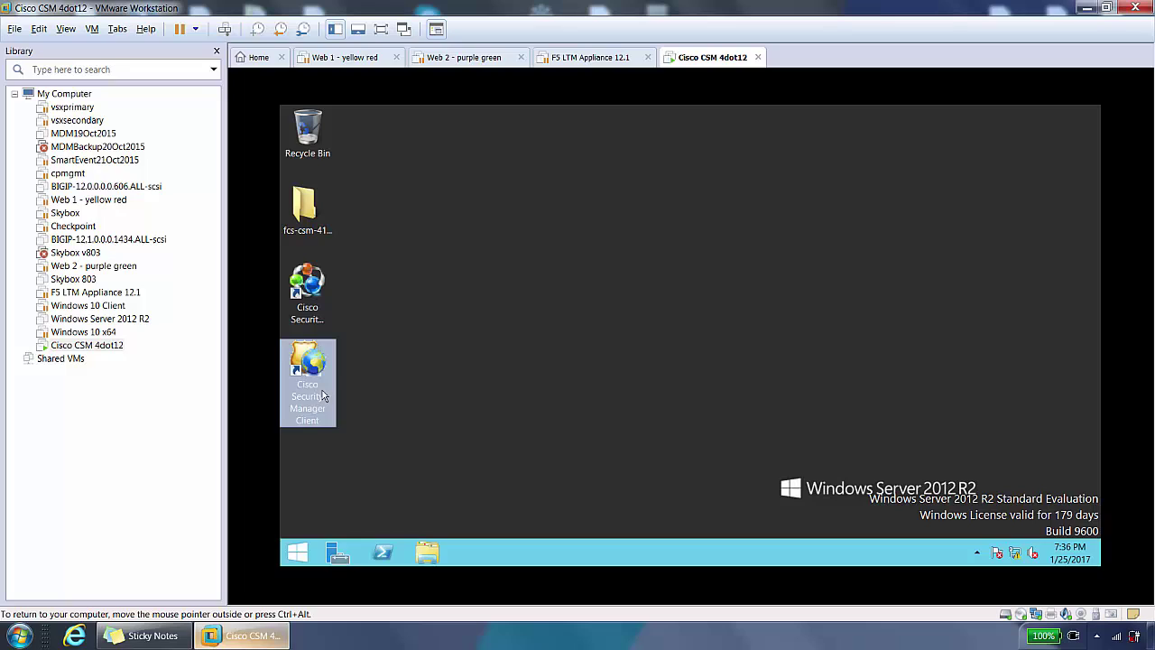
left_click(308, 284)
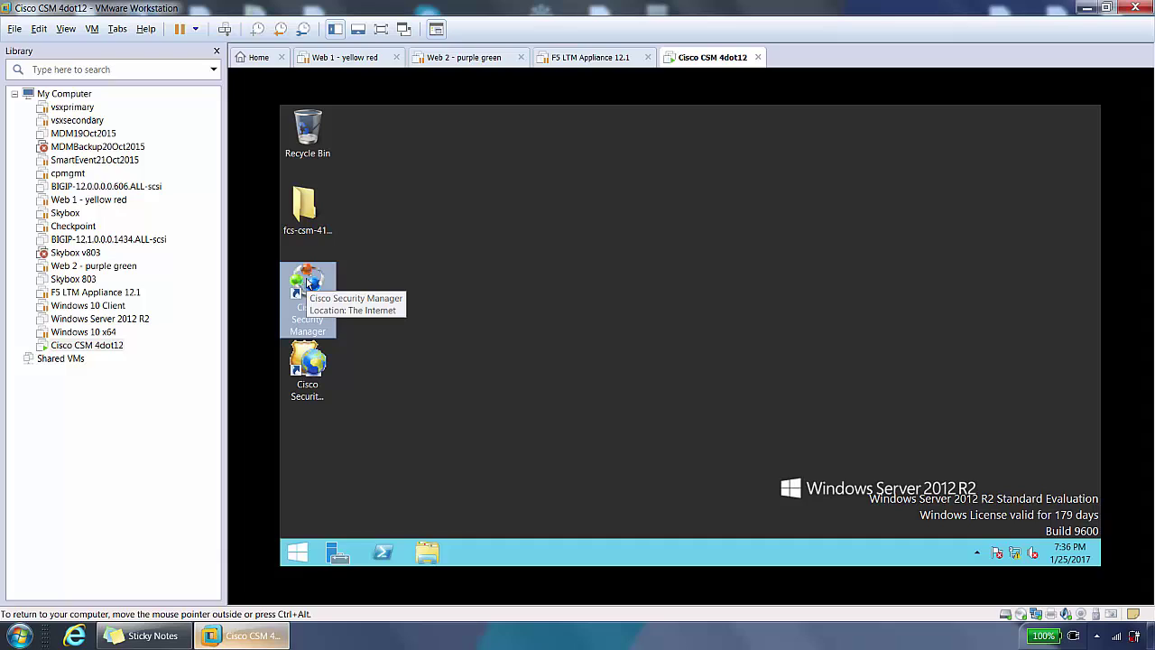
left_click(307, 379)
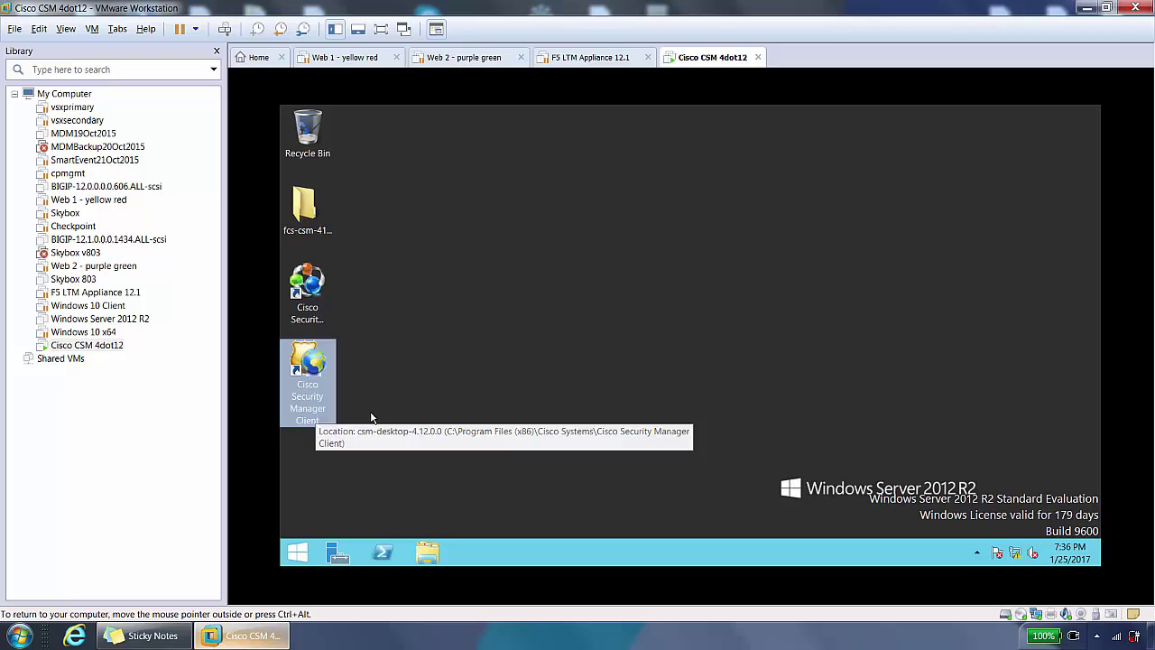
left_click(428, 389)
Step: Open the Cisco Security Manager web login, bypass the certificate warning, and sign in as the admin user
double_click(319, 313)
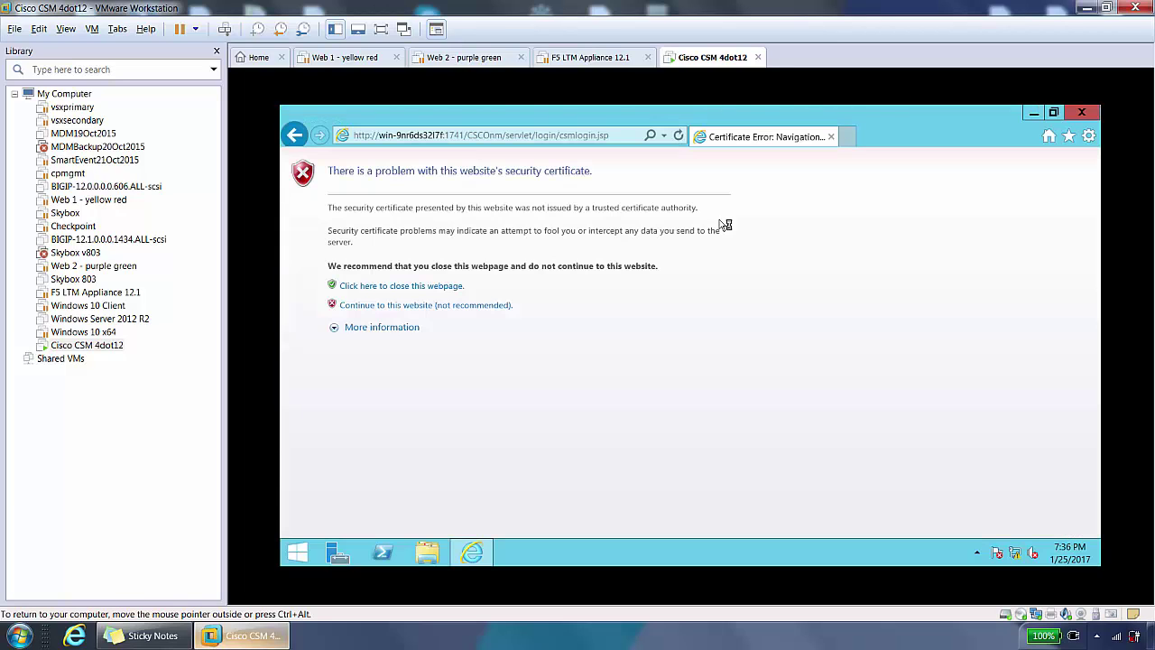
left_click(379, 307)
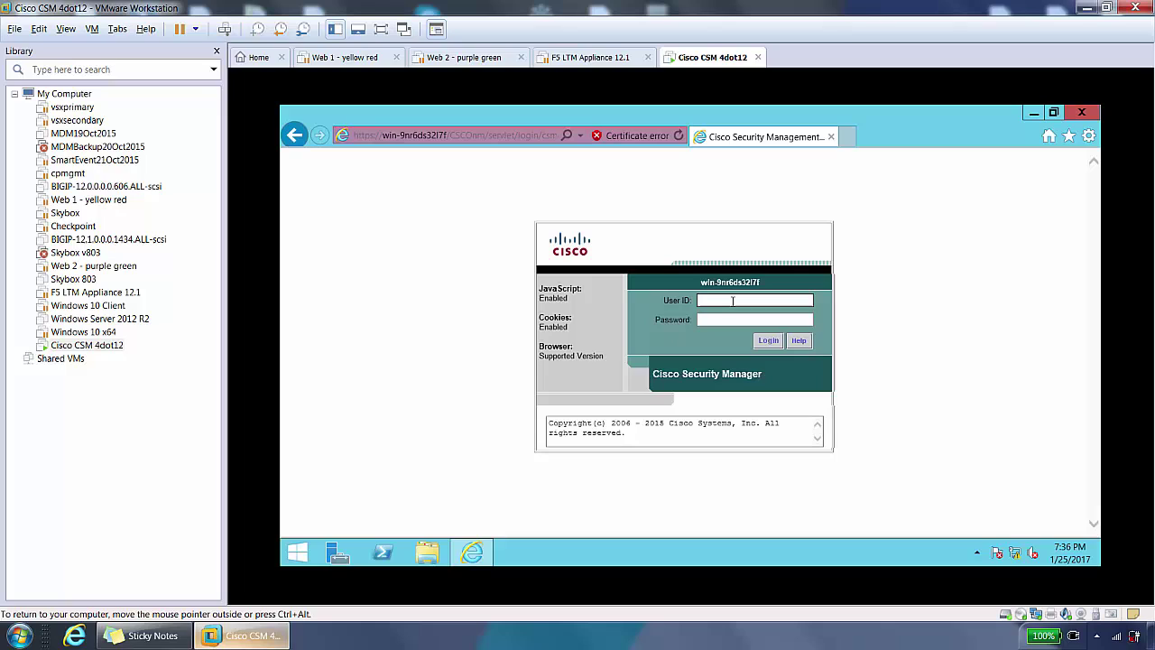
type("admin")
key("Tab")
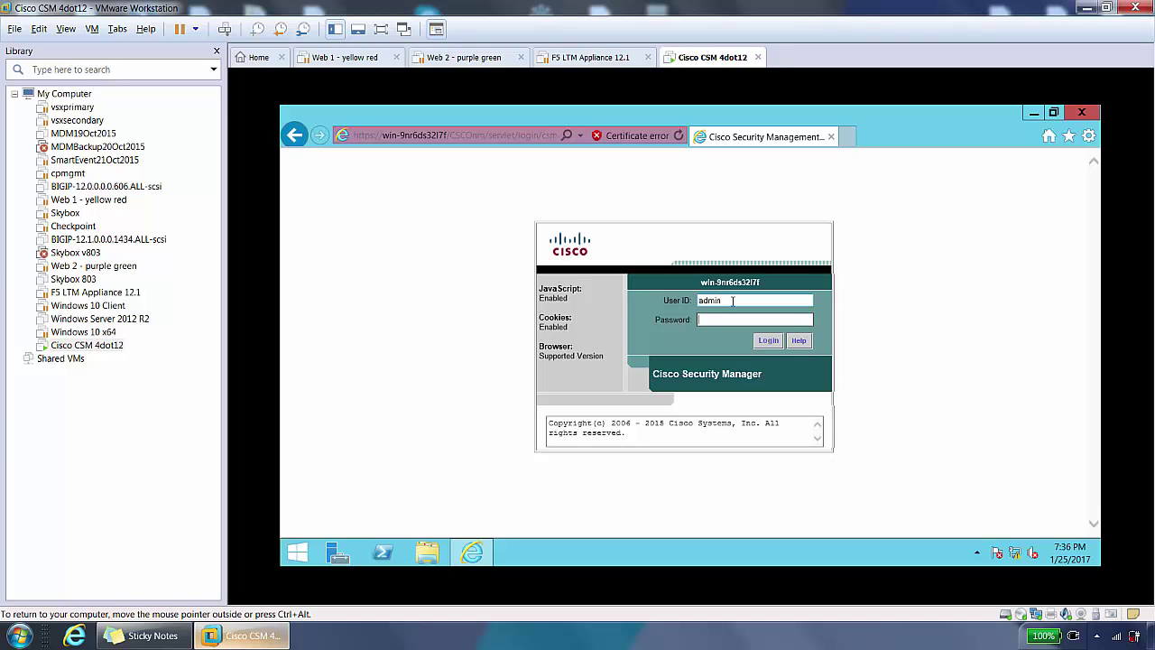
type("********")
key("Return")
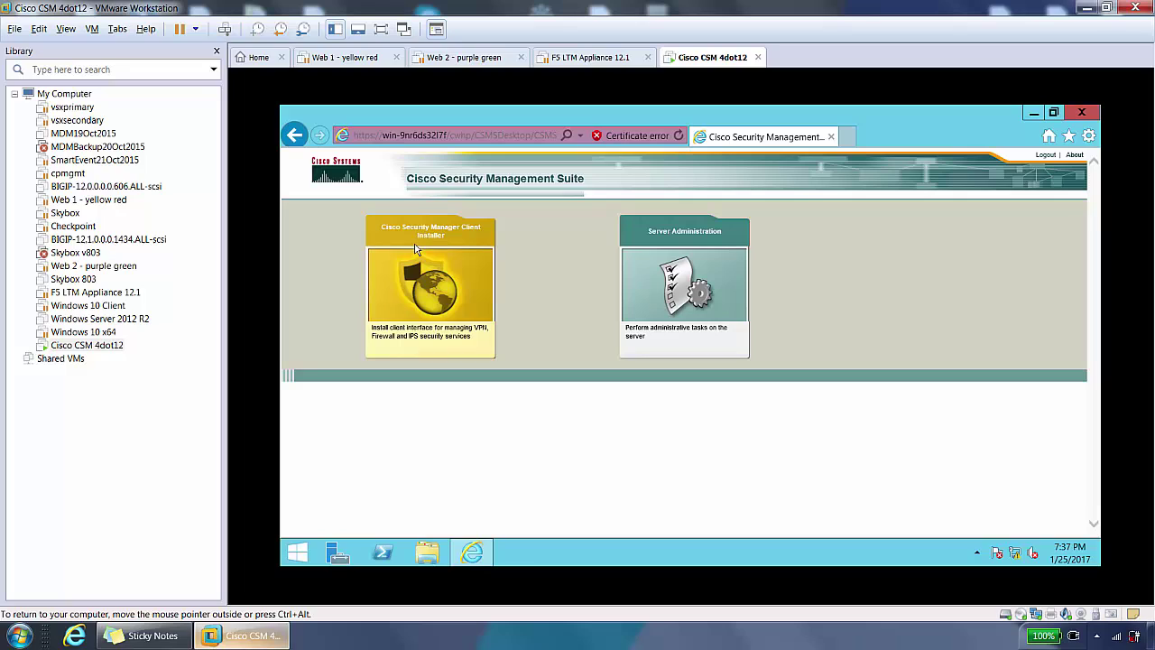
Step: Open the Server Administration tile from the Cisco Security Management Suite home page
left_click(434, 298)
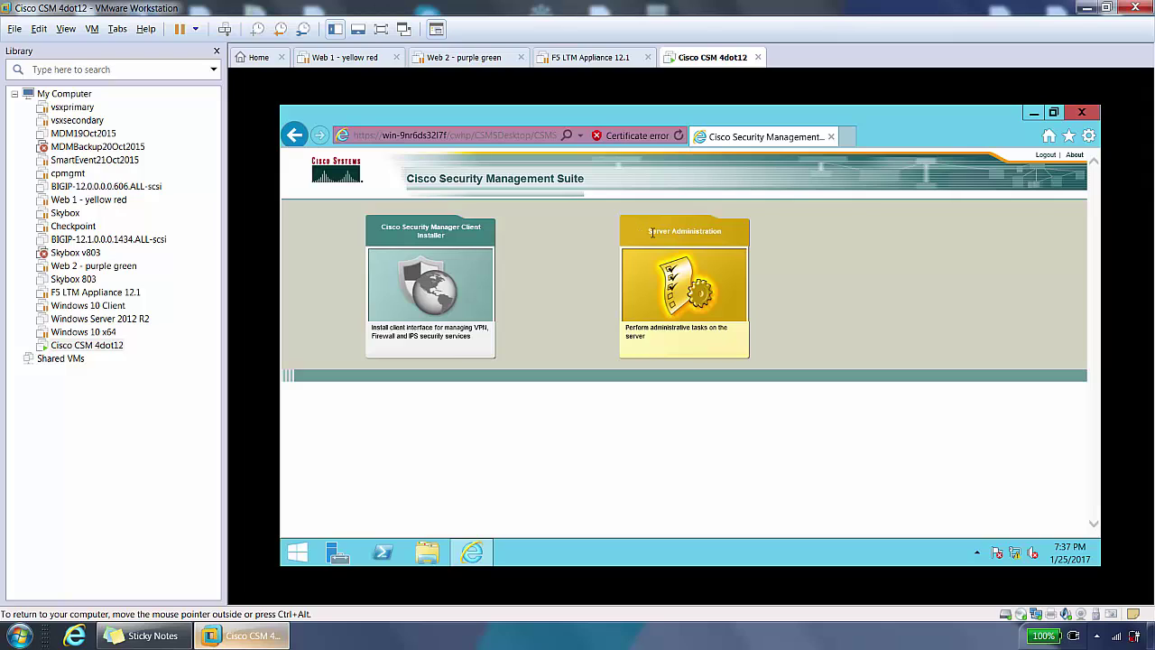
left_click(690, 295)
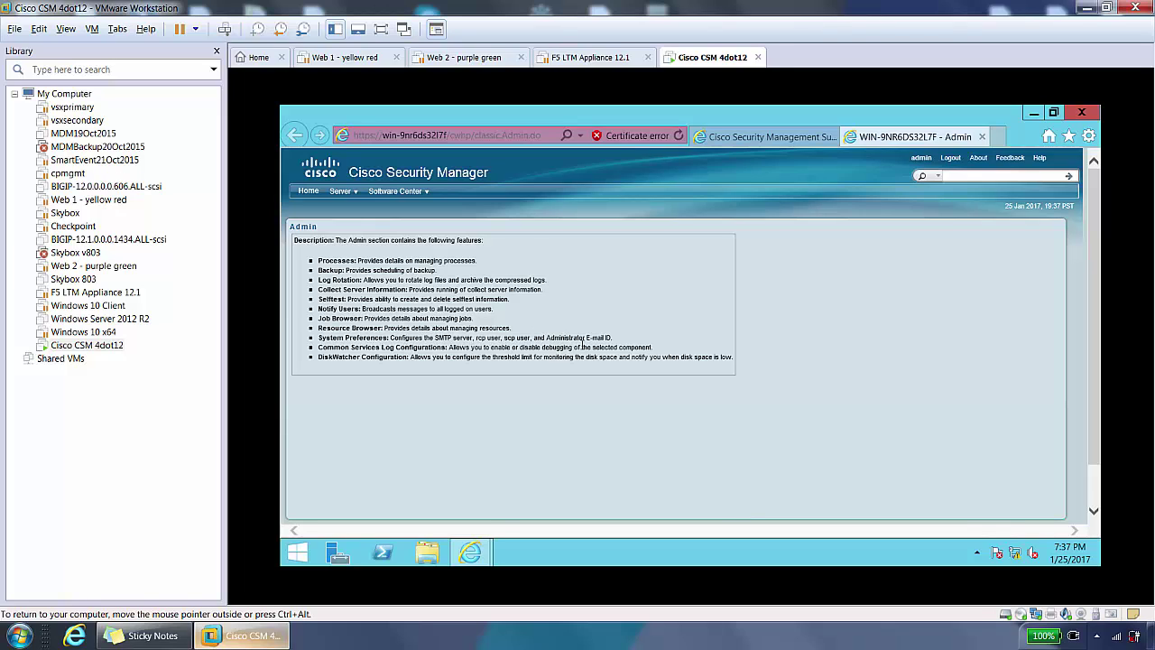
Step: Browse the Server menu to view System Preferences, then go back to the Server Admin overview
left_click(357, 195)
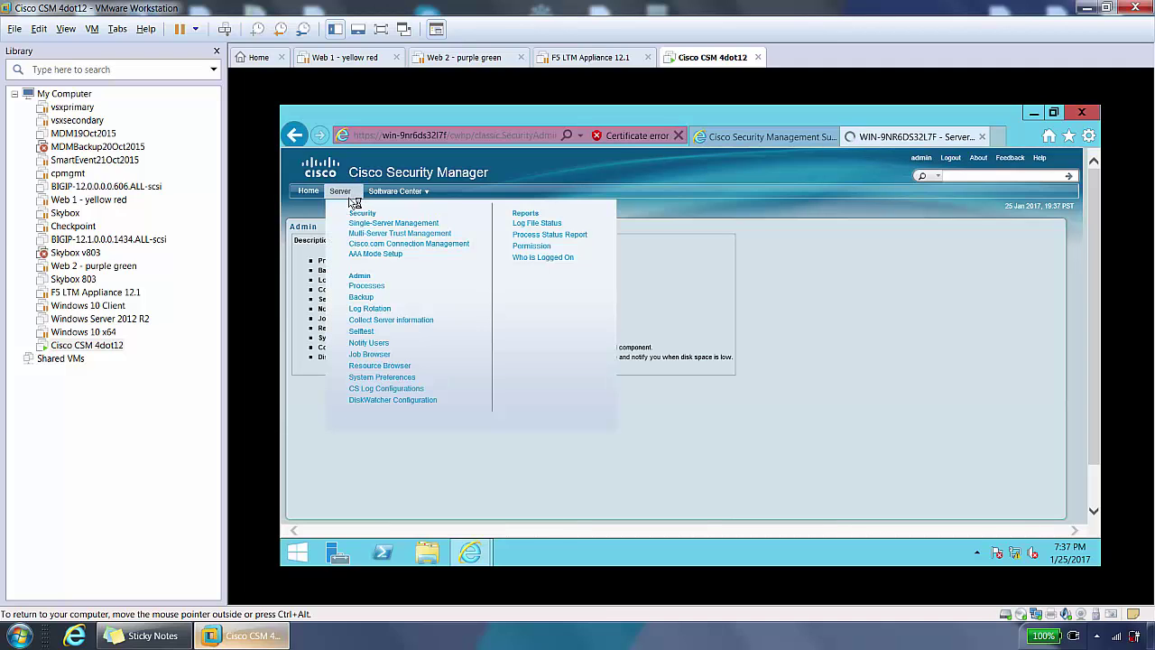
left_click(354, 212)
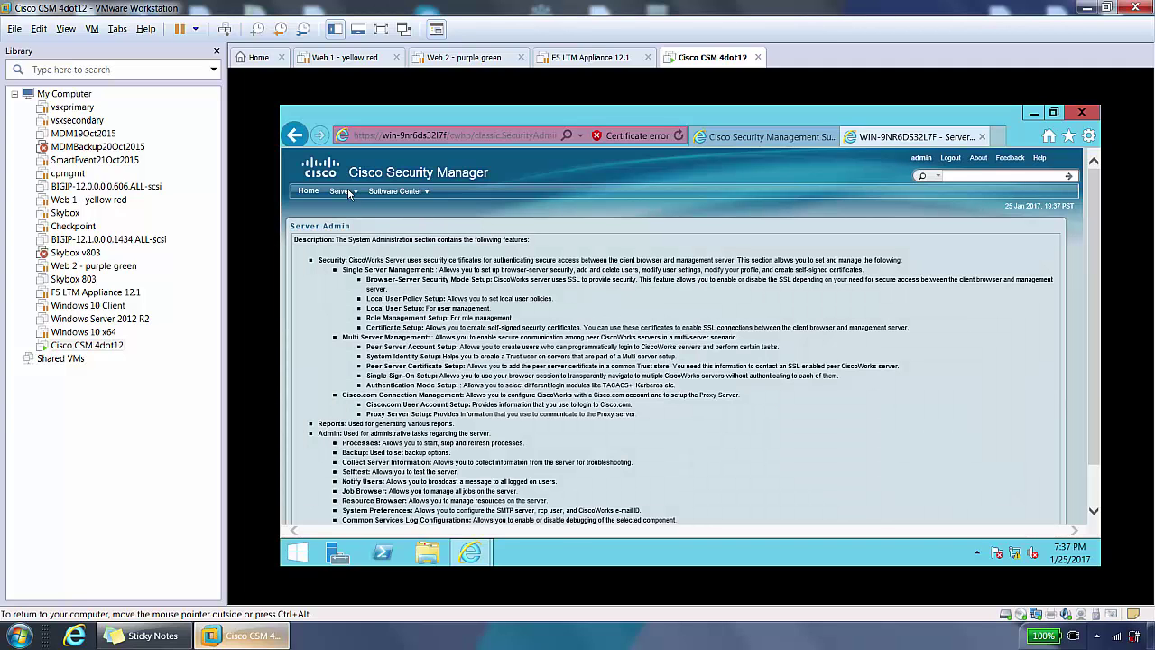
left_click(351, 193)
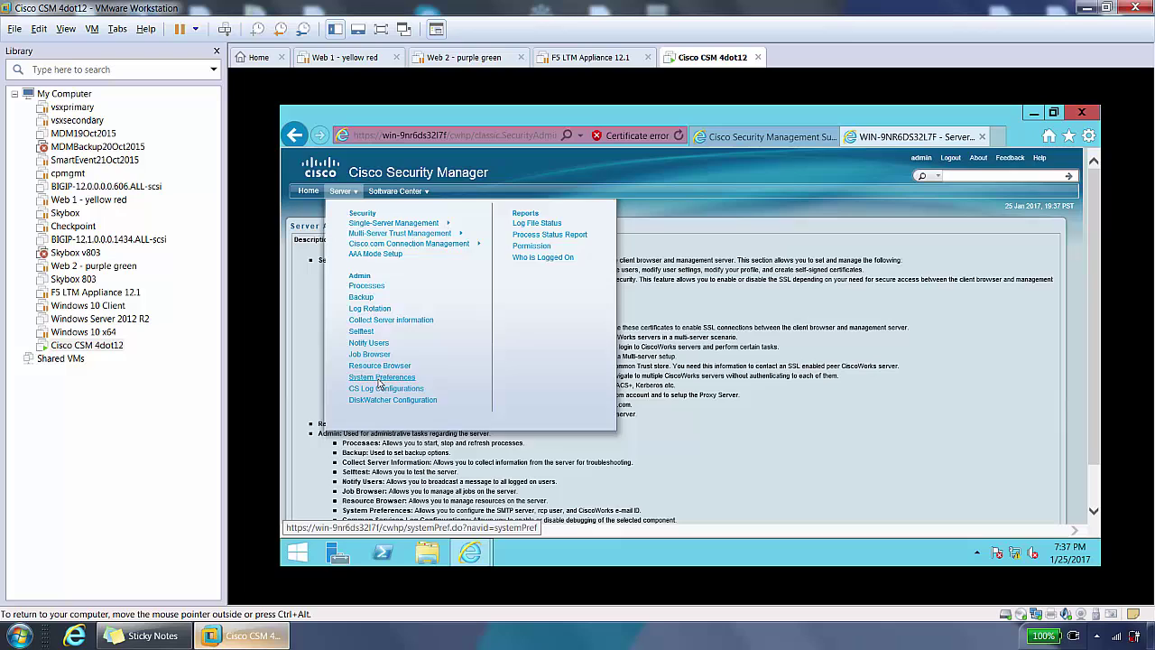
left_click(381, 383)
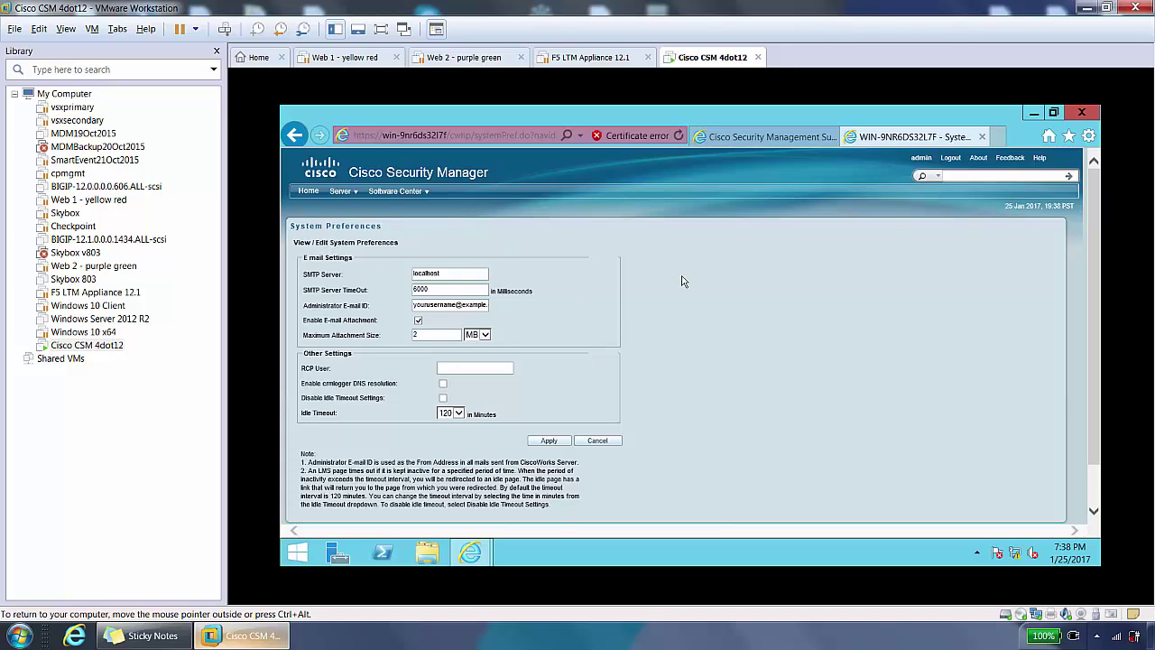
left_click(341, 192)
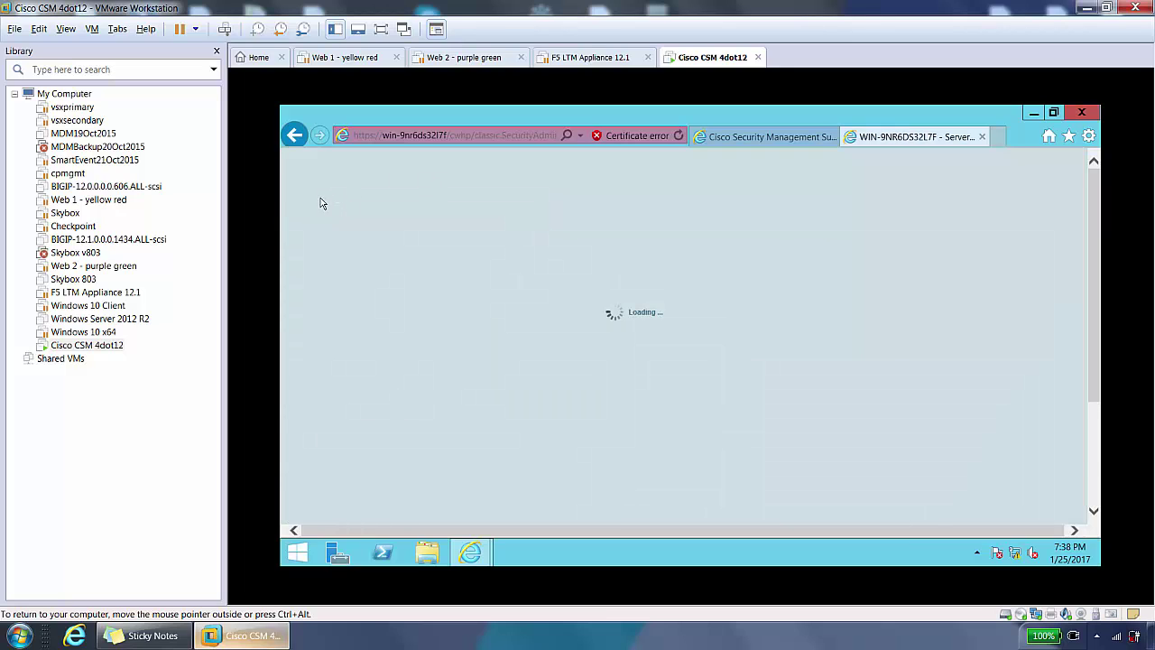
mouse_move(425, 196)
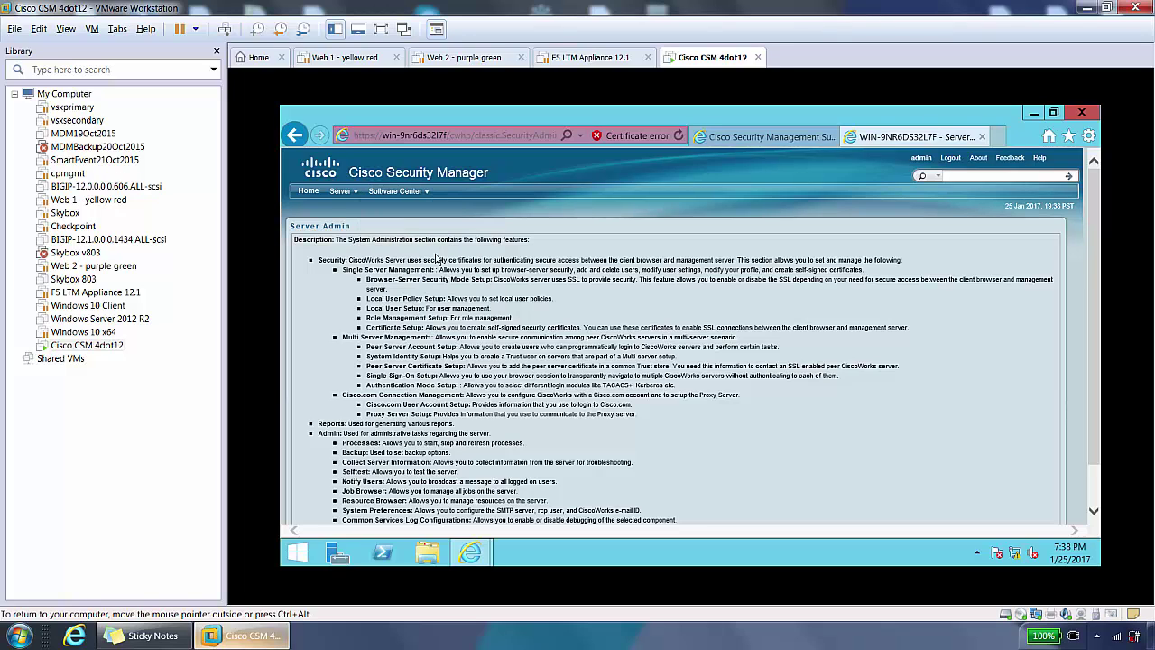
Step: Launch the Security Manager Client and log in to 192.168.10.70 as the admin user with the account password, Dashboard default view
left_click(1033, 112)
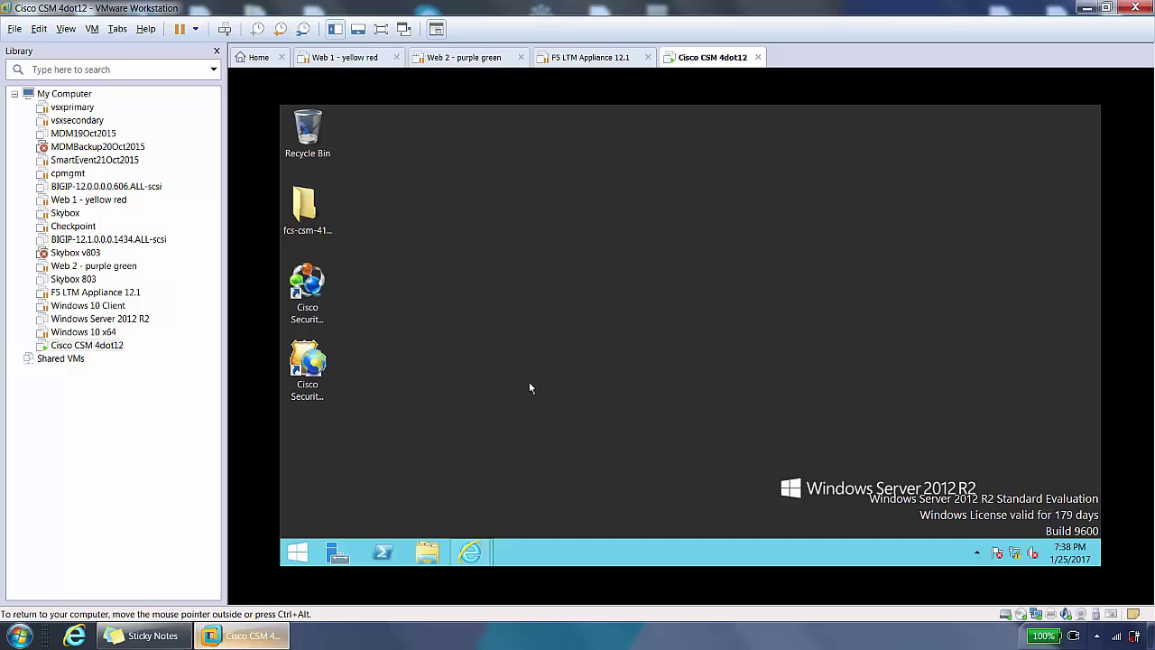
left_click(307, 366)
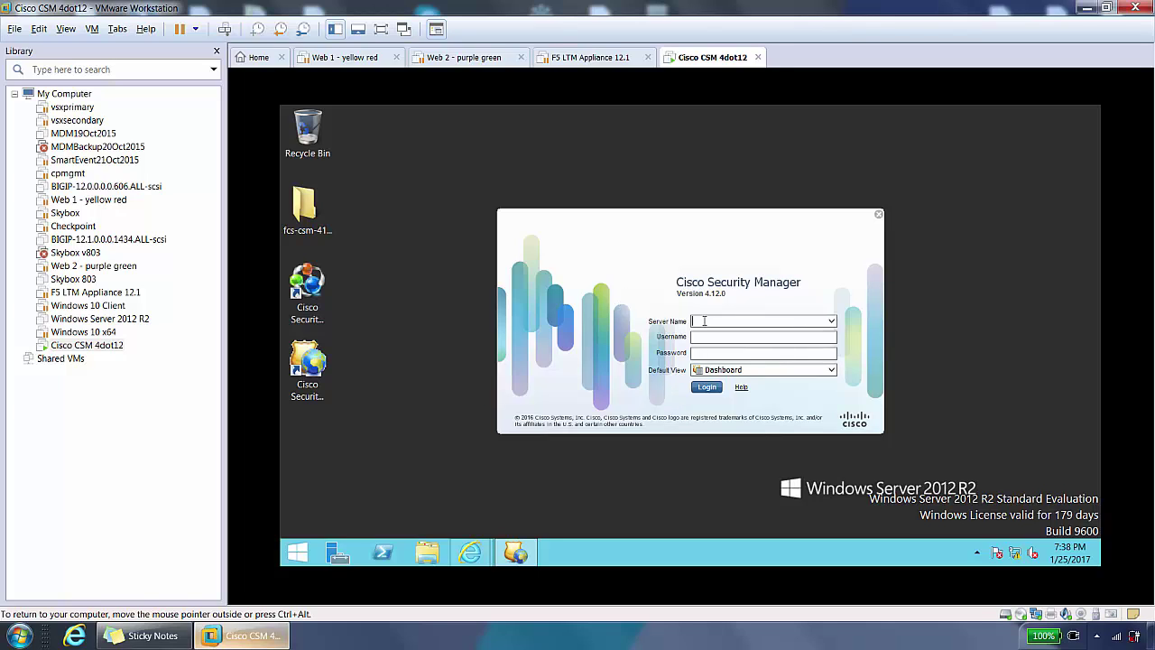
type("92.168.10.70")
left_click(703, 337)
type("admin")
type("cisco123")
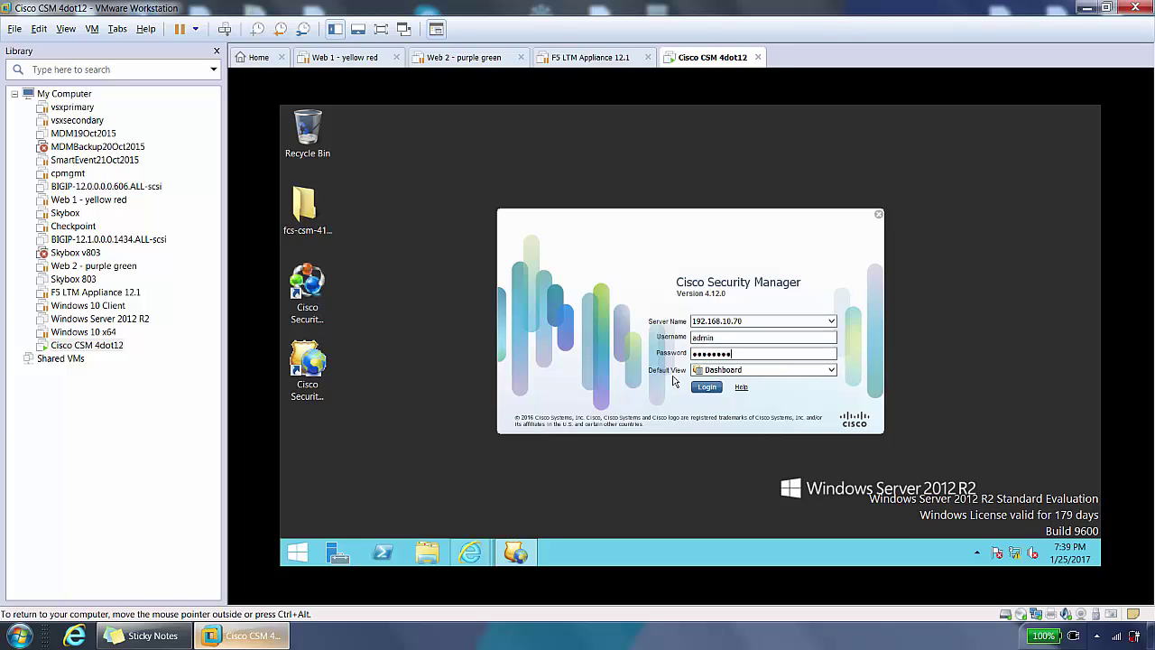
left_click(830, 371)
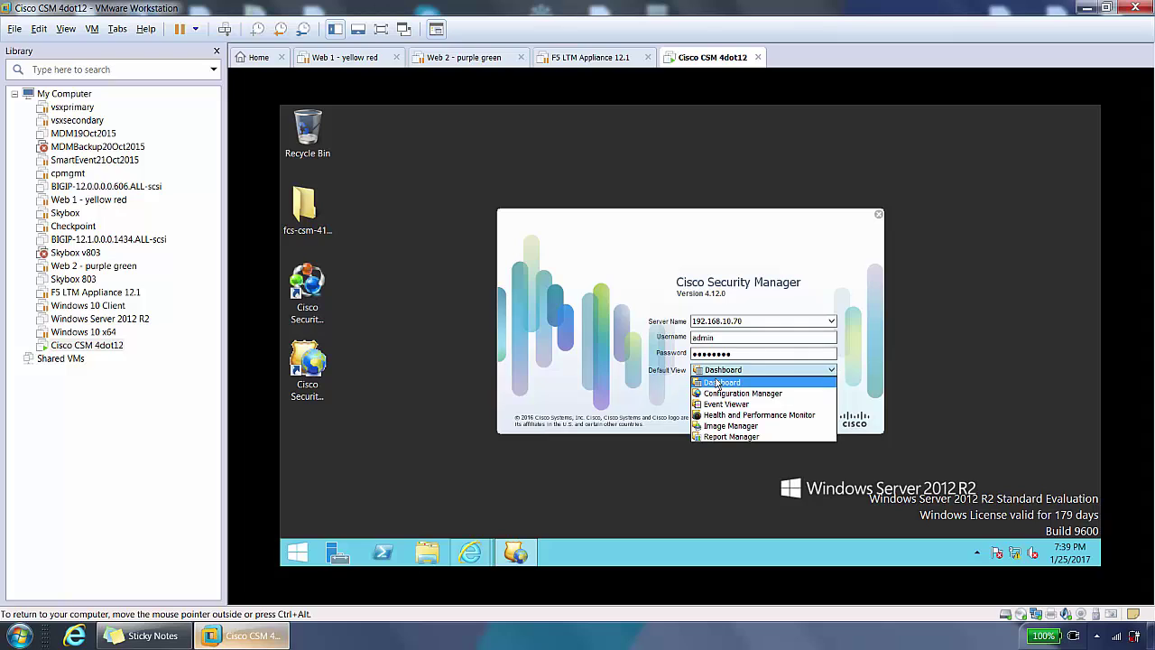
left_click(556, 388)
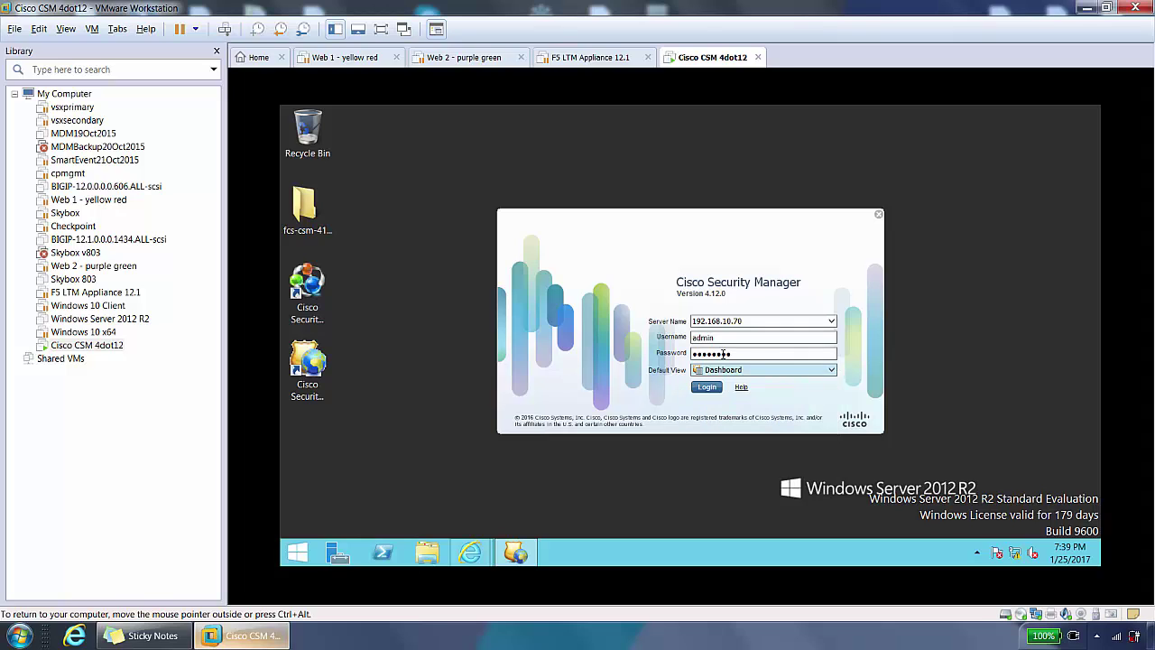
left_click(707, 387)
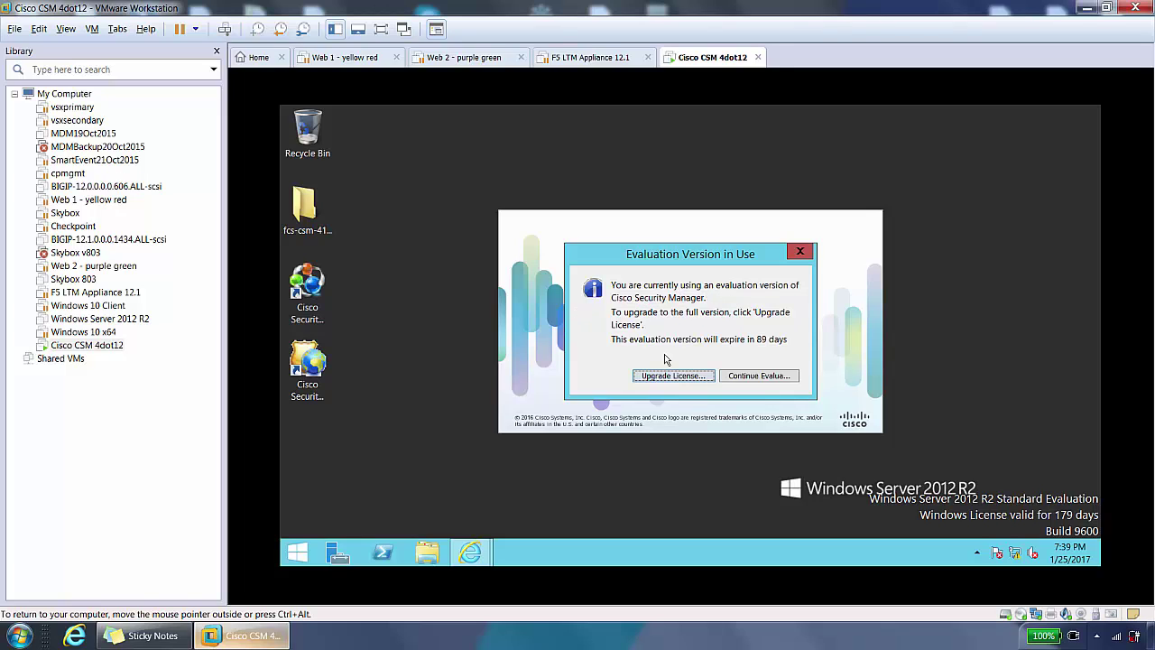
Step: Continue with the evaluation licence and maximize the Dashboard window
left_click(772, 378)
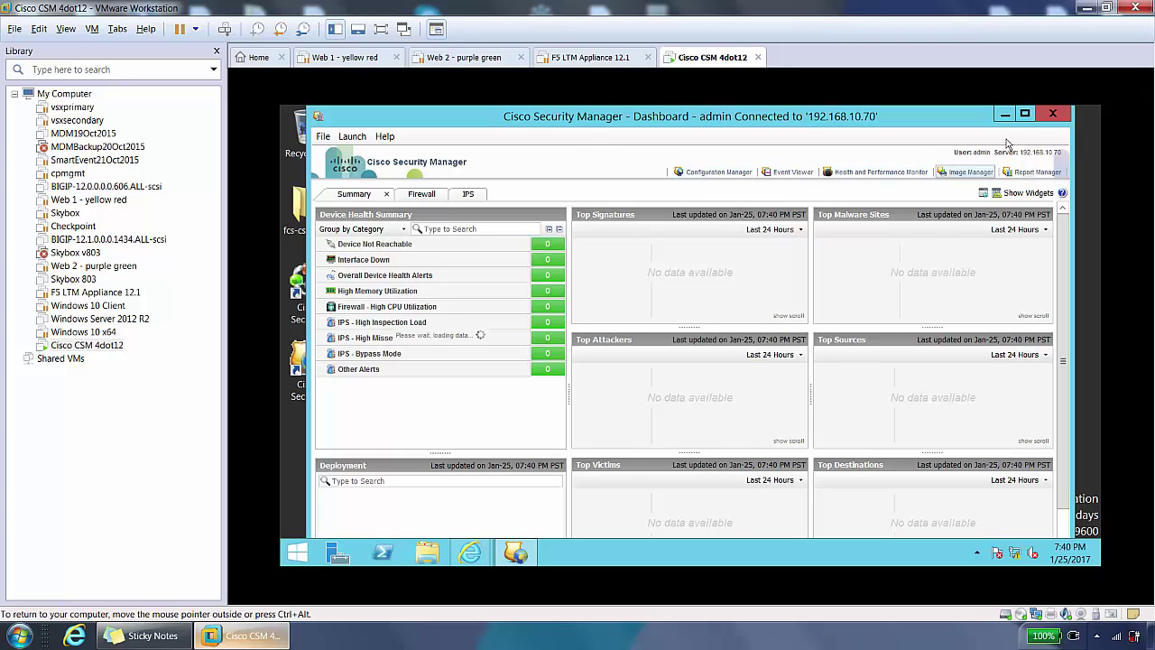
left_click(1027, 117)
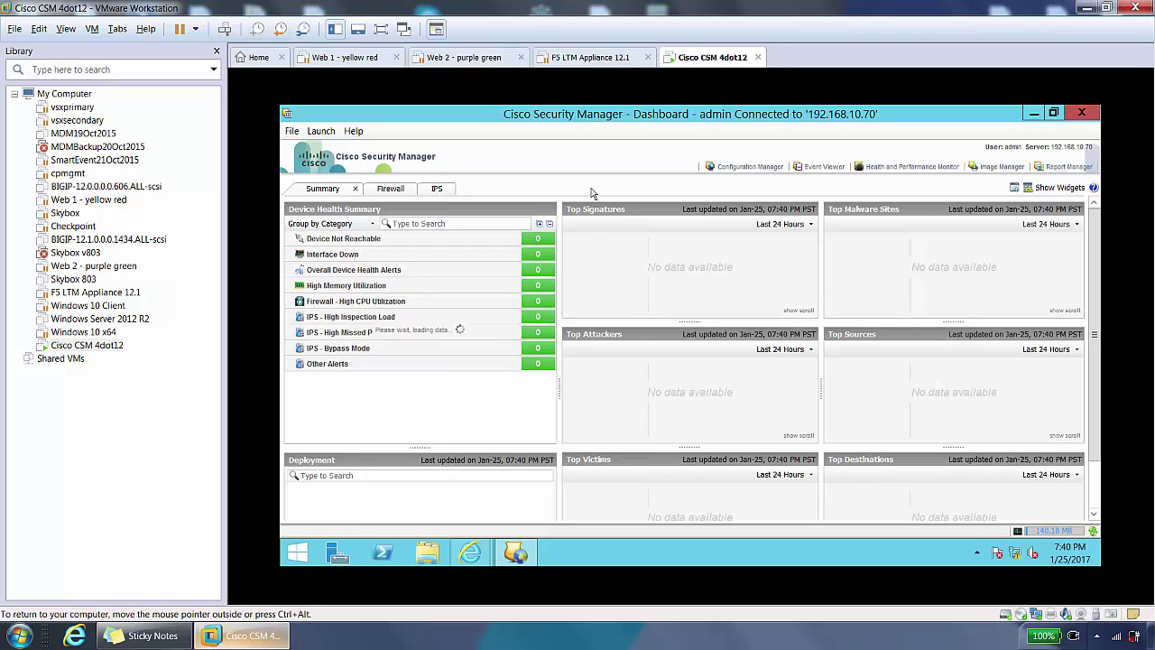
Step: Launch Configuration Manager from the Dashboard toolbar link
left_click(748, 168)
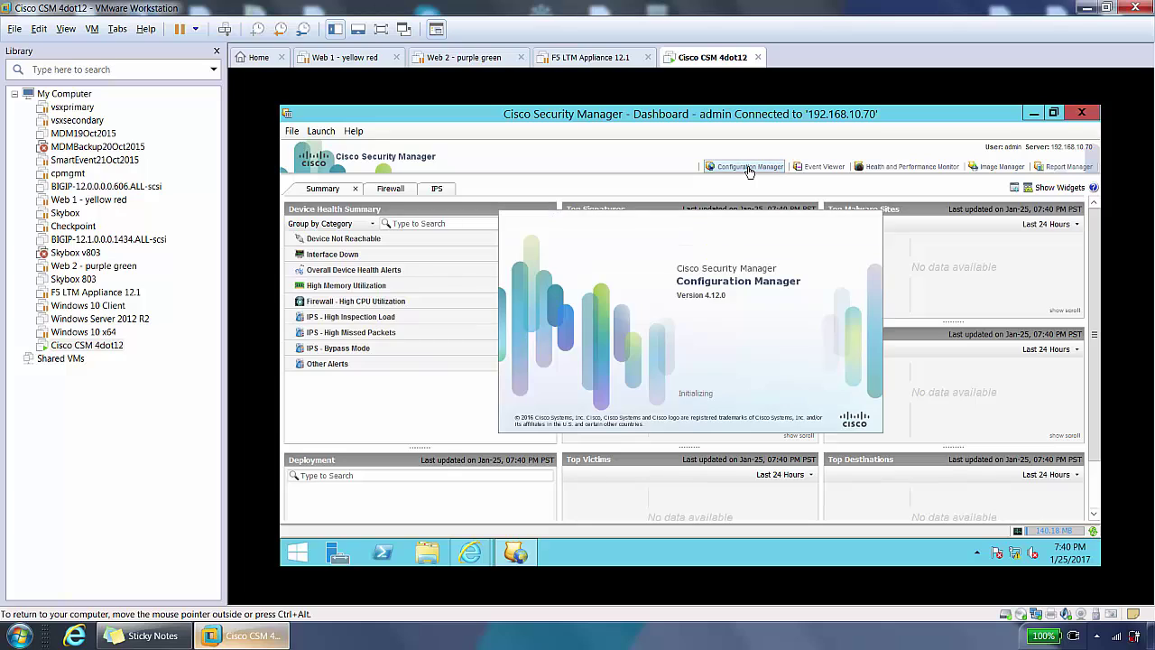